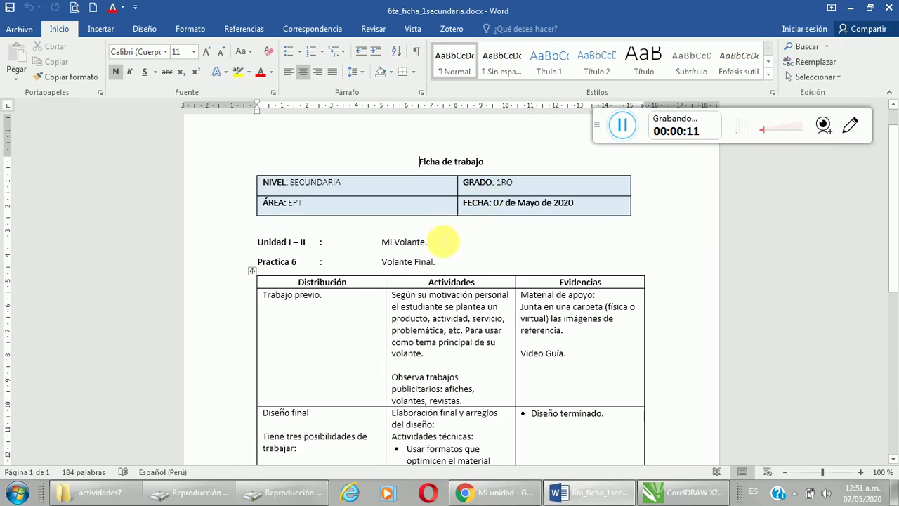
# Step: Review the Volante Final worksheet's 'Diseño final' requirements in Word, then switch to CorelDRAW X7
pyautogui.scroll(-9, 404, 271)
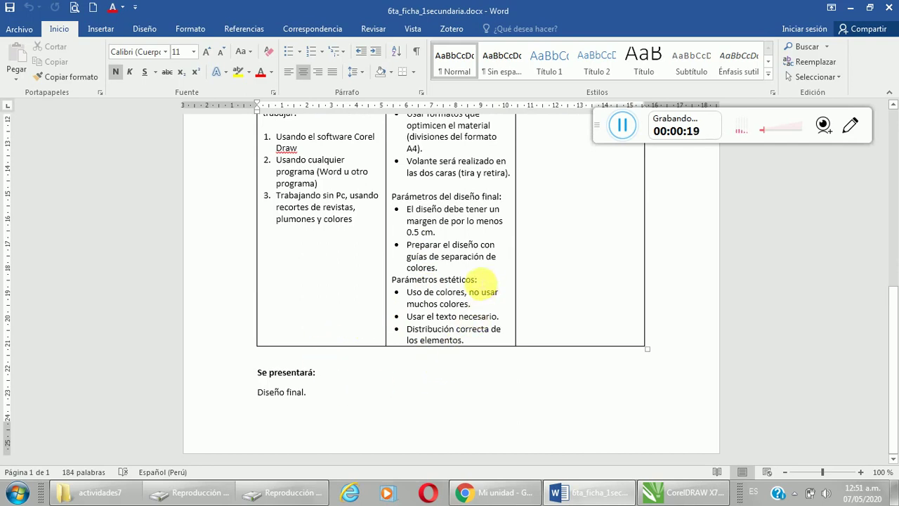
pyautogui.scroll(5, 477, 331)
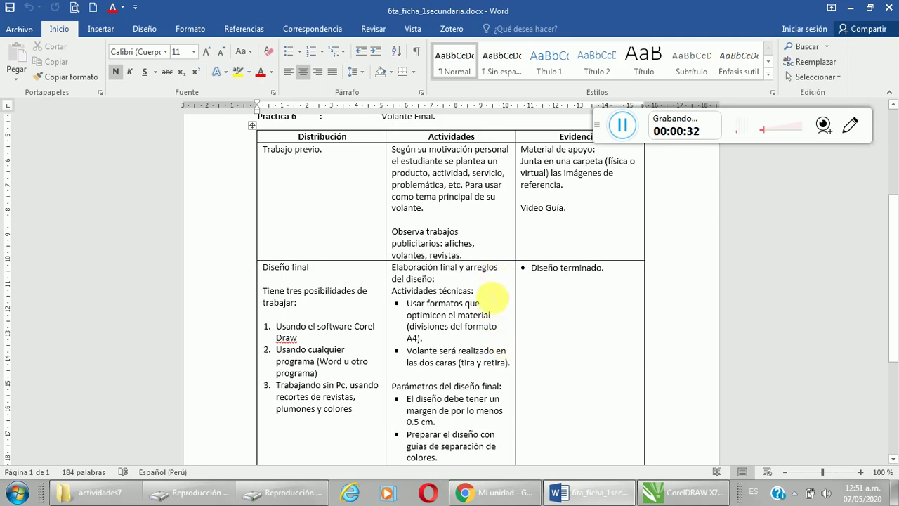
pyautogui.scroll(-3, 492, 299)
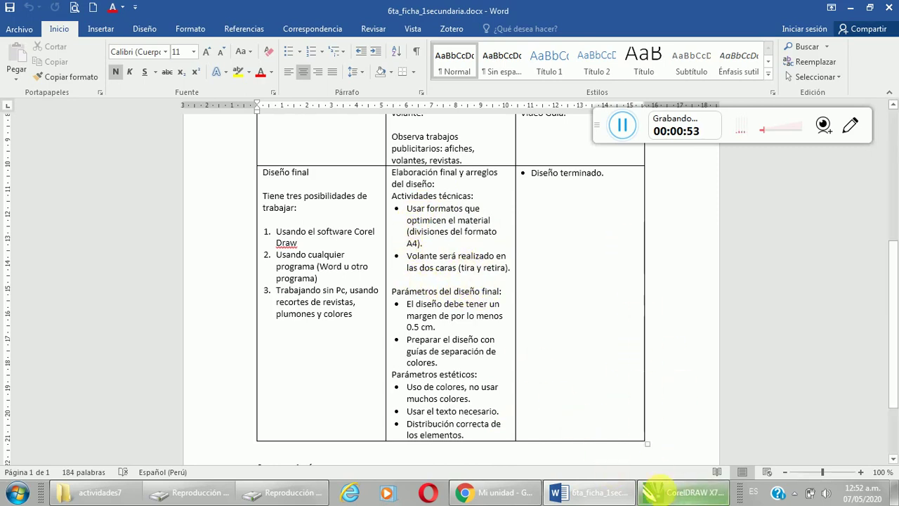
pyautogui.click(698, 497)
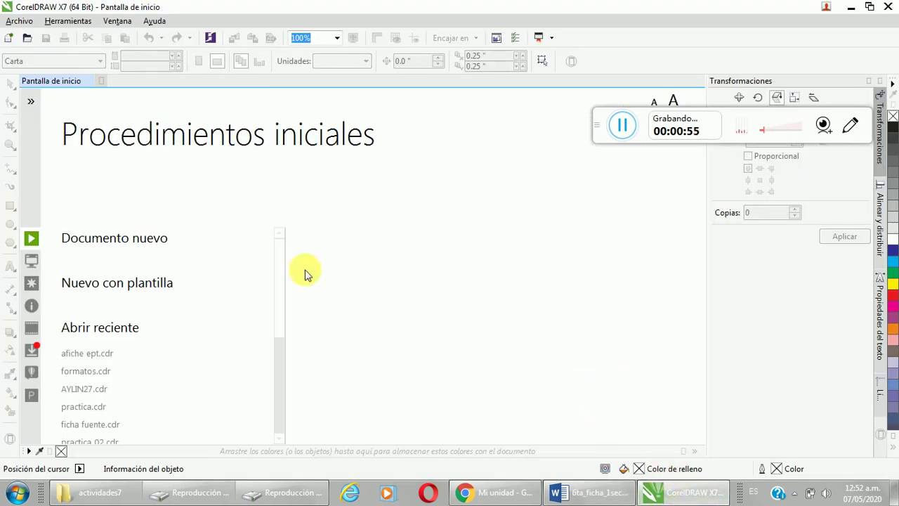
# Step: Create a new blank A4 portrait document of 210 × 297 mm
pyautogui.click(9, 39)
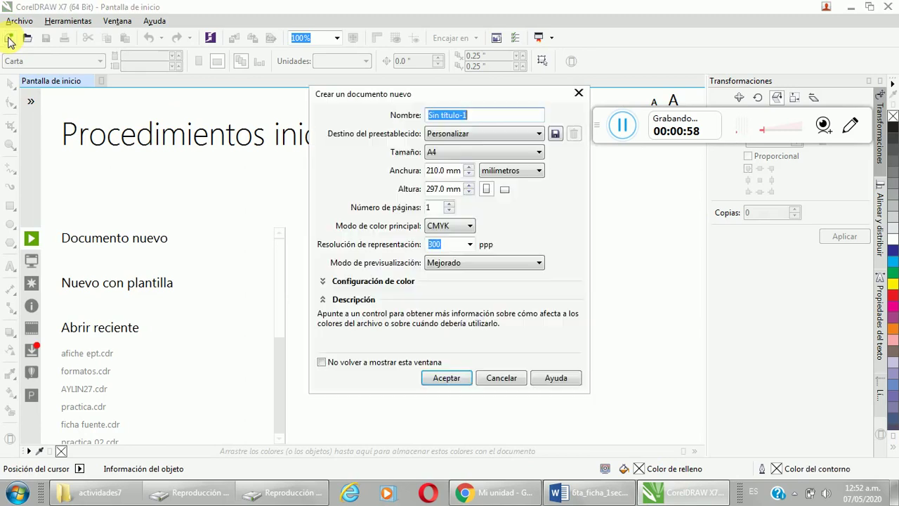
pyautogui.click(451, 381)
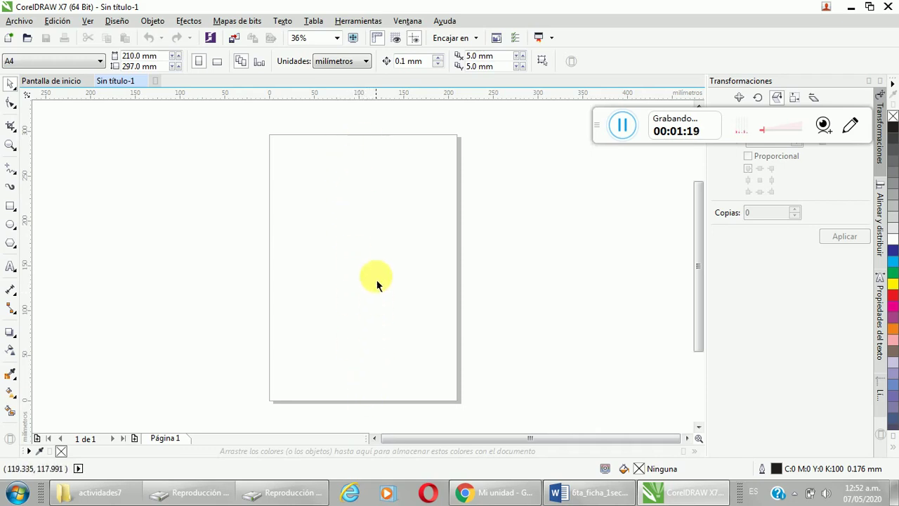
pyautogui.click(49, 63)
# Step: Keep the page at A4 and add a 210 × 297 mm rectangle covering the whole sheet
pyautogui.click(24, 79)
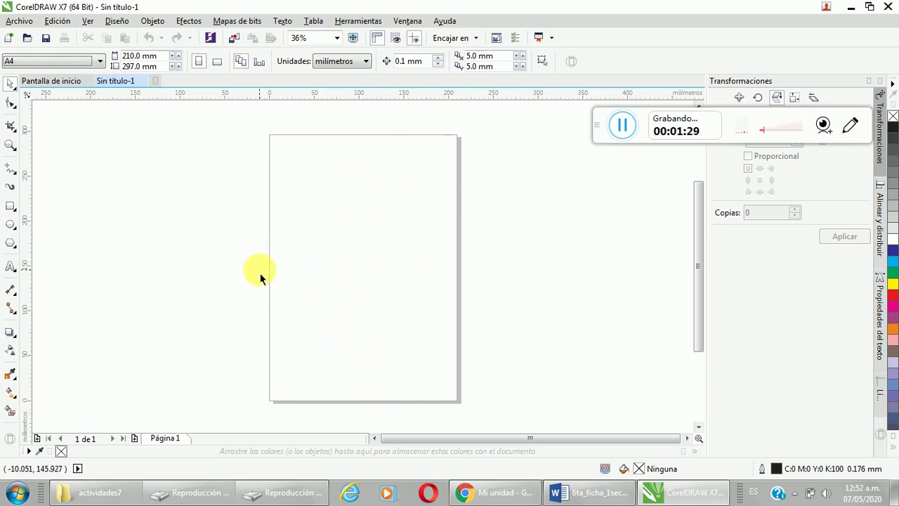
pyautogui.doubleClick(10, 206)
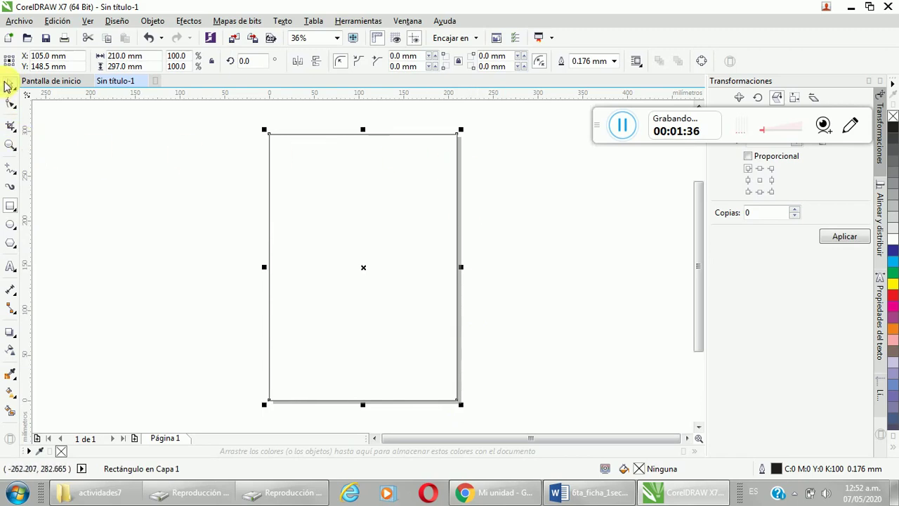
pyautogui.click(8, 85)
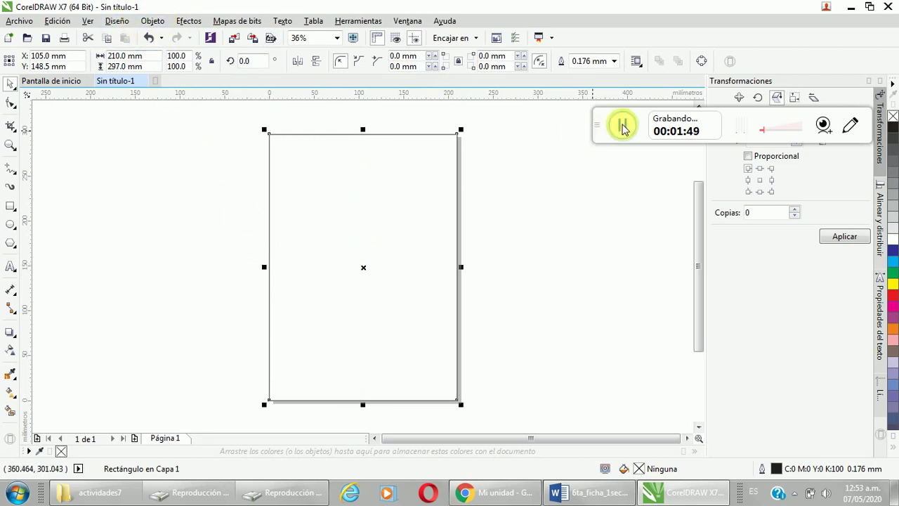
pyautogui.moveTo(624, 125); pyautogui.dragTo(302, 411)
pyautogui.click(153, 21)
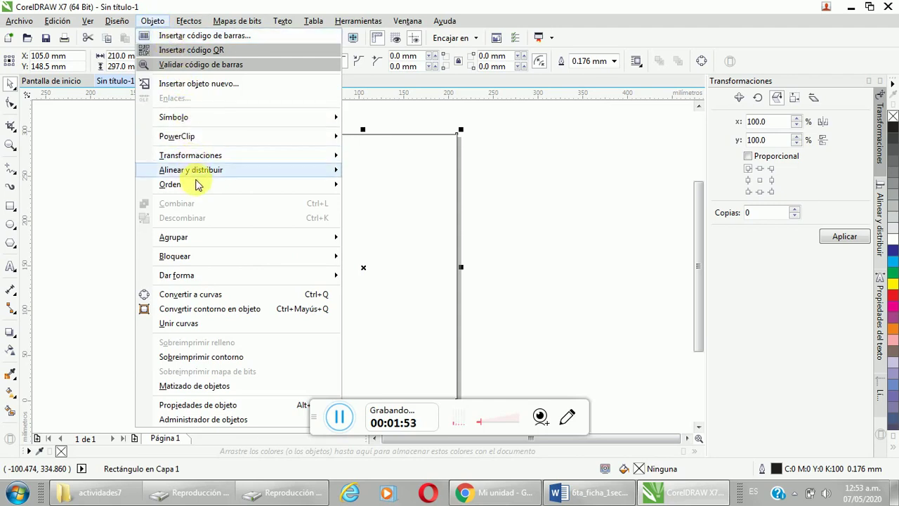
pyautogui.moveTo(203, 158)
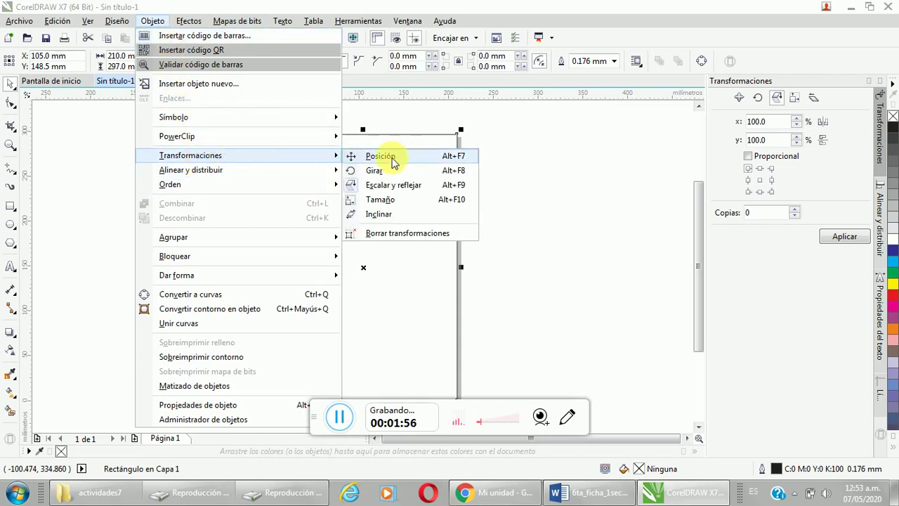
pyautogui.click(390, 158)
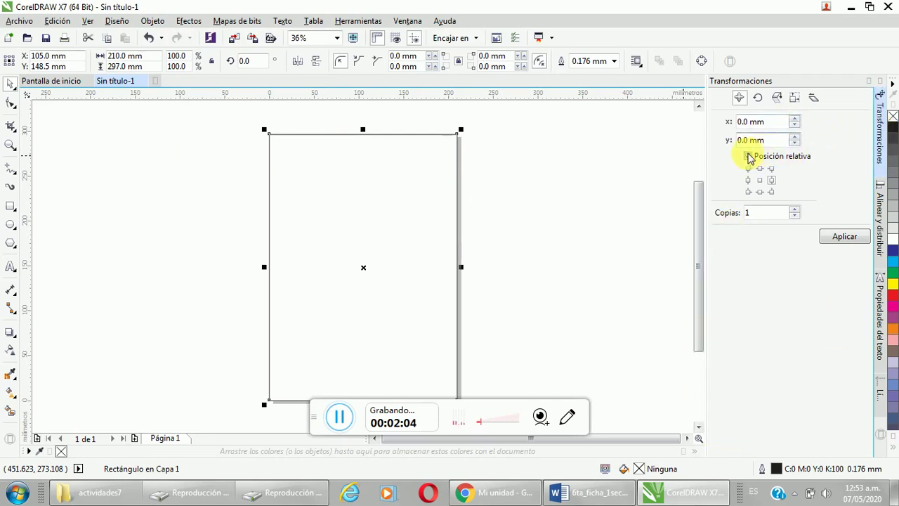
pyautogui.click(748, 156)
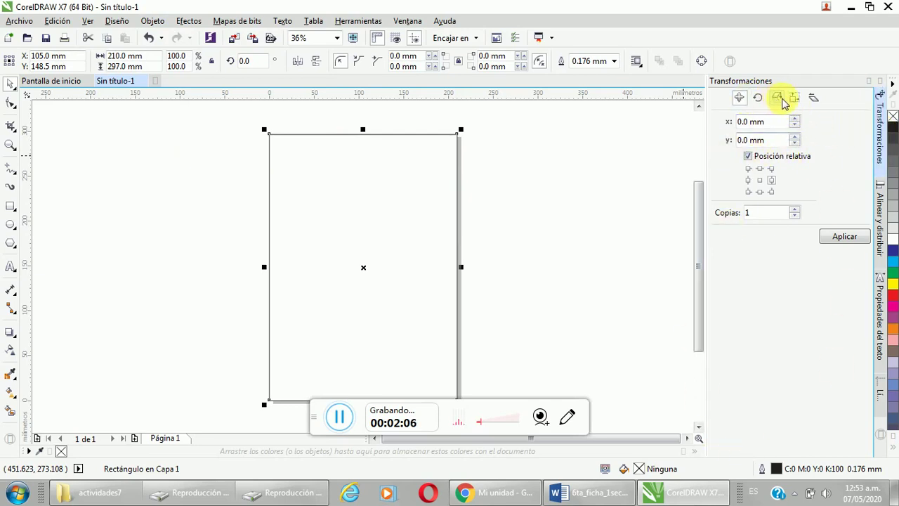
pyautogui.click(792, 101)
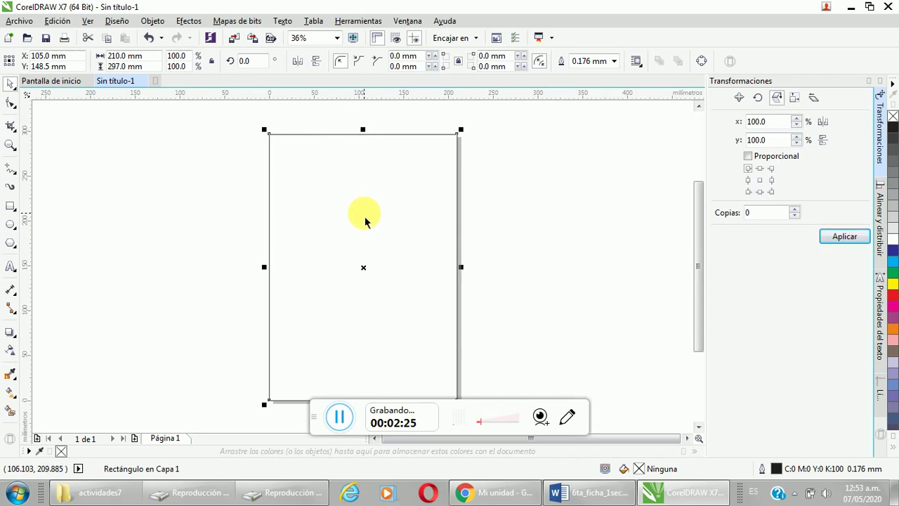
pyautogui.click(636, 136)
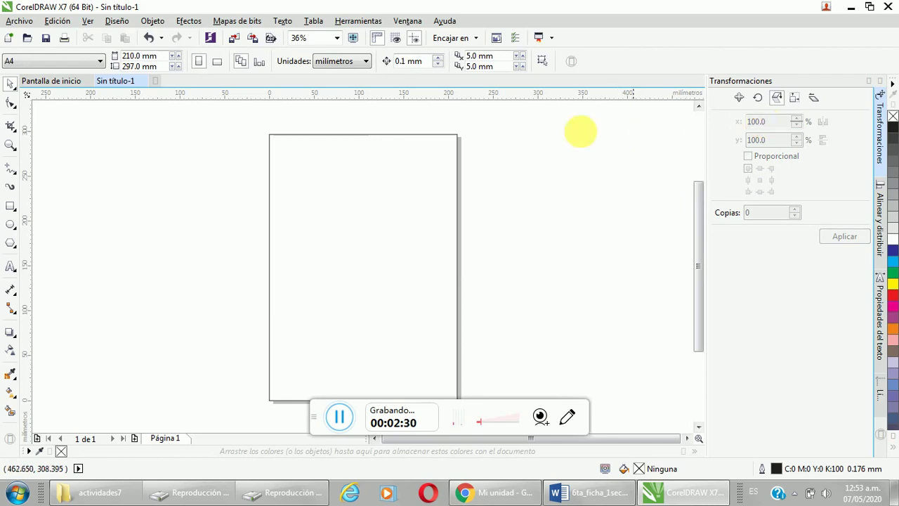
# Step: Scale the page-sized rectangle to 50% × 50%, making it 105 × 148.5 mm
pyautogui.click(448, 137)
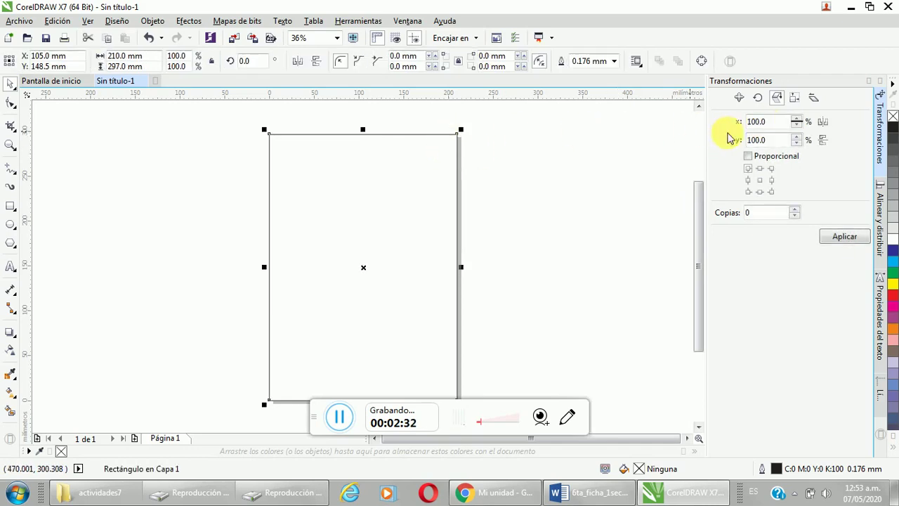
pyautogui.doubleClick(787, 123)
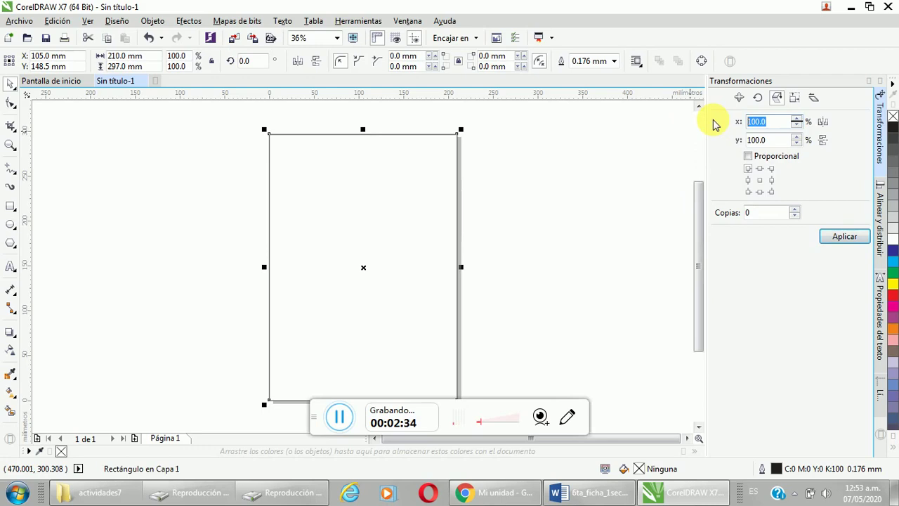
pyautogui.write('50')
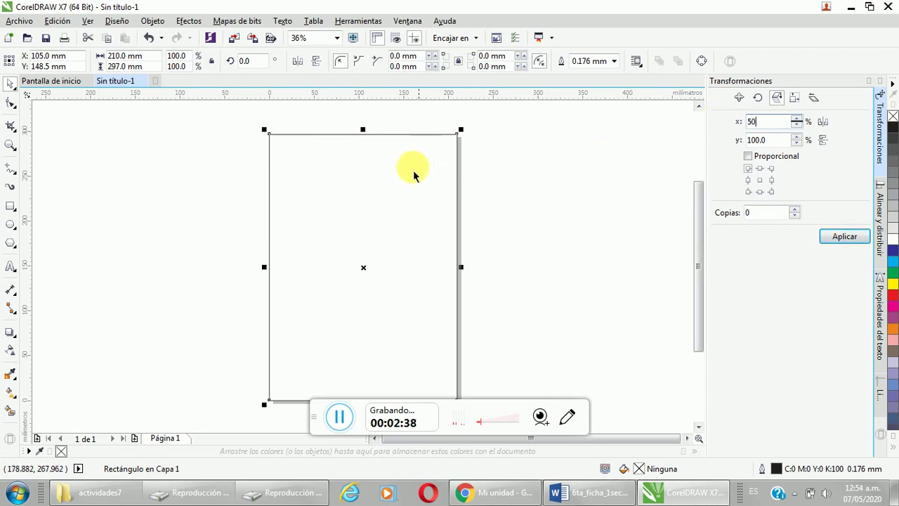
pyautogui.doubleClick(780, 139)
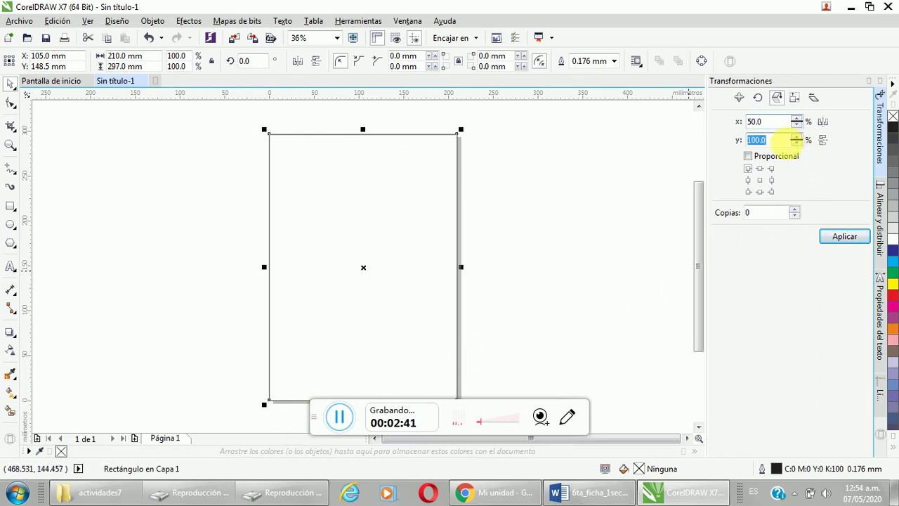
pyautogui.write('5')
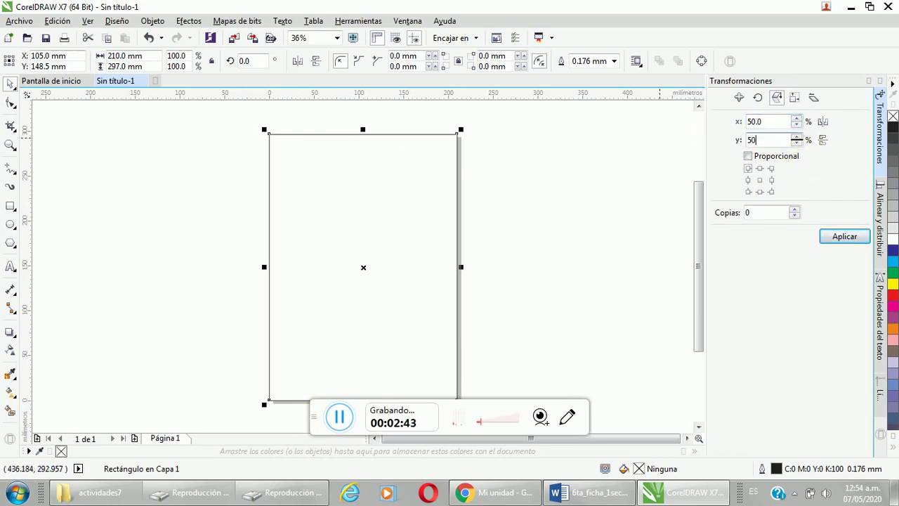
pyautogui.write('0')
pyautogui.press('Return')
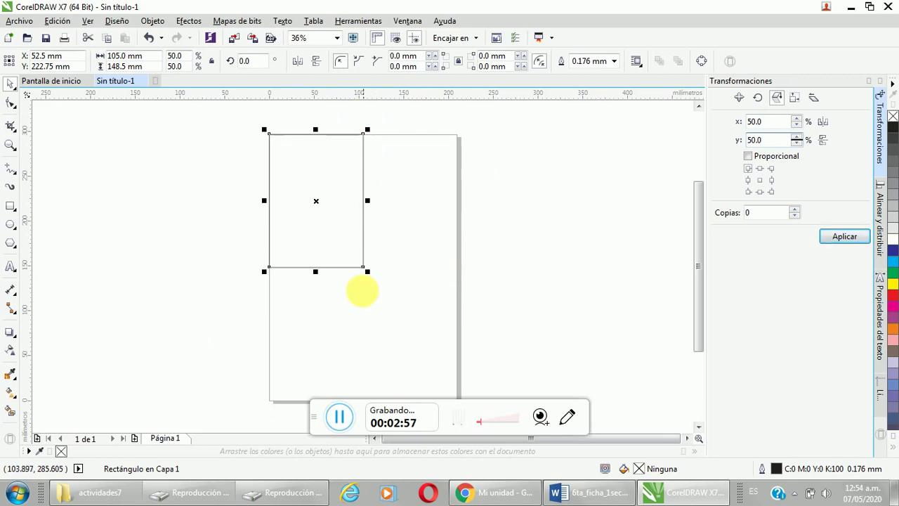
pyautogui.click(205, 248)
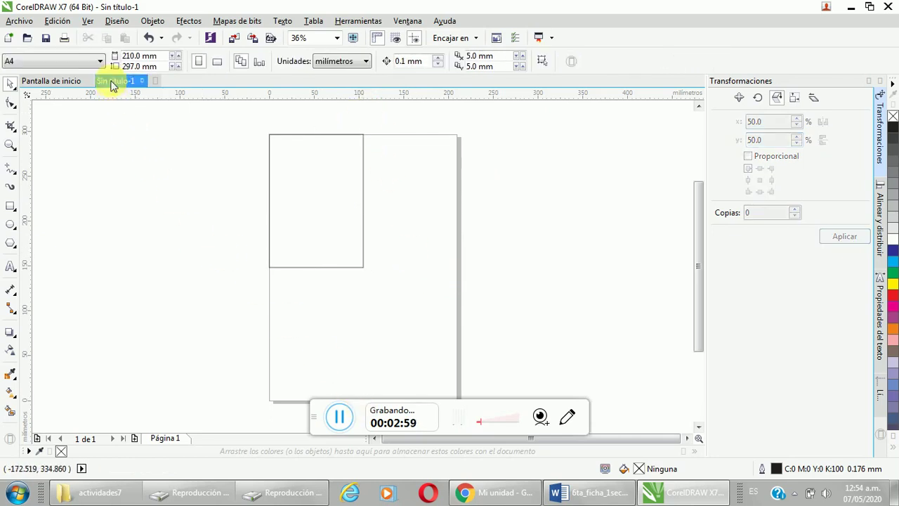
# Step: Try the A6 page size, revert to A4, then go back to the Word worksheet
pyautogui.click(92, 61)
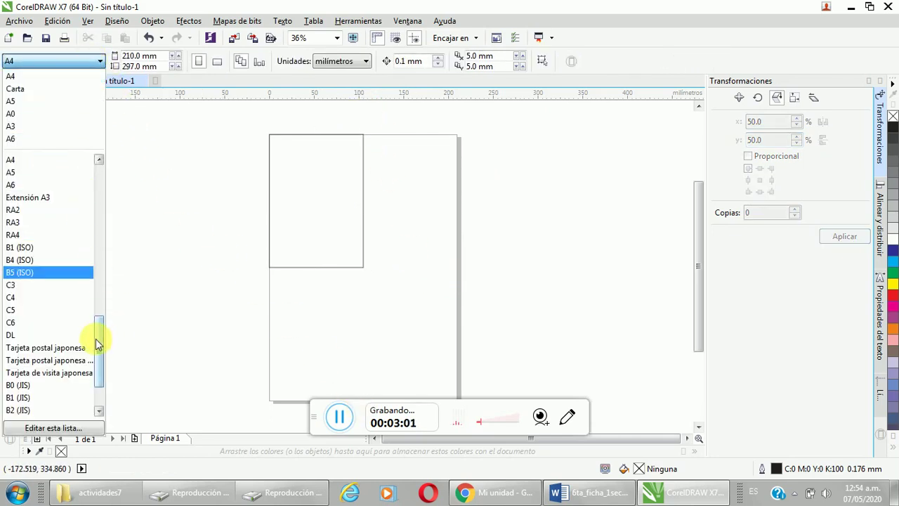
pyautogui.moveTo(97, 345)
pyautogui.mouseDown()
pyautogui.moveTo(105, 232)
pyautogui.moveTo(97, 344)
pyautogui.mouseUp()
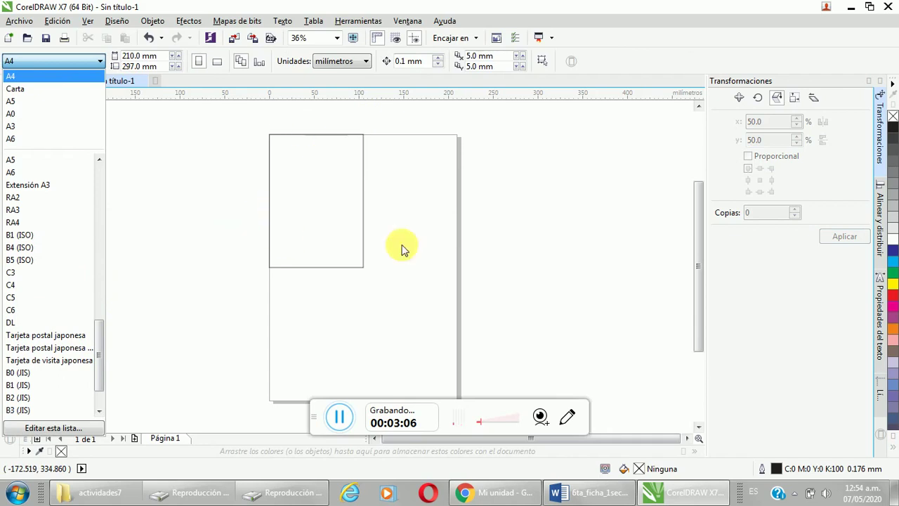
pyautogui.click(19, 139)
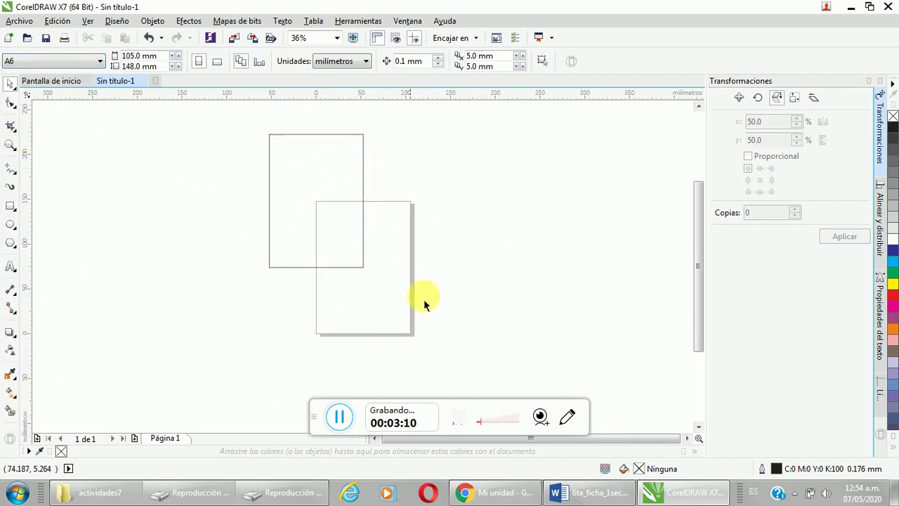
pyautogui.click(57, 62)
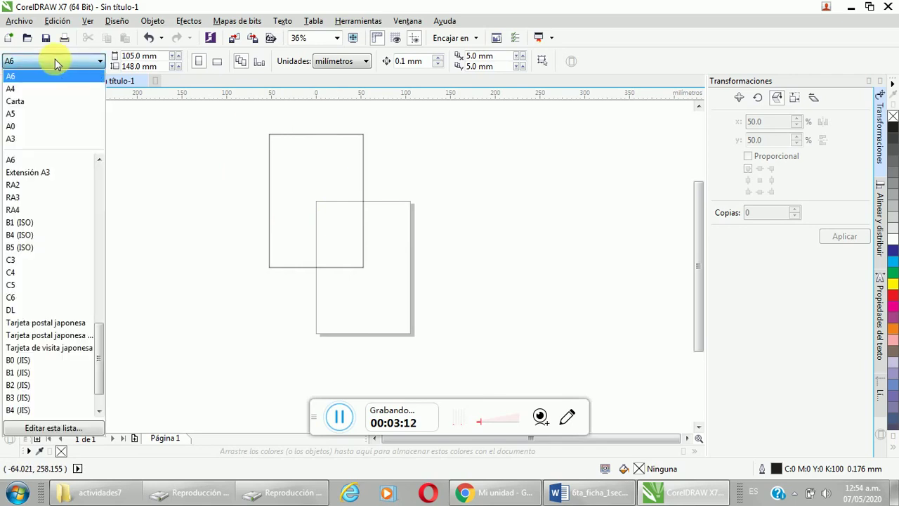
pyautogui.click(28, 90)
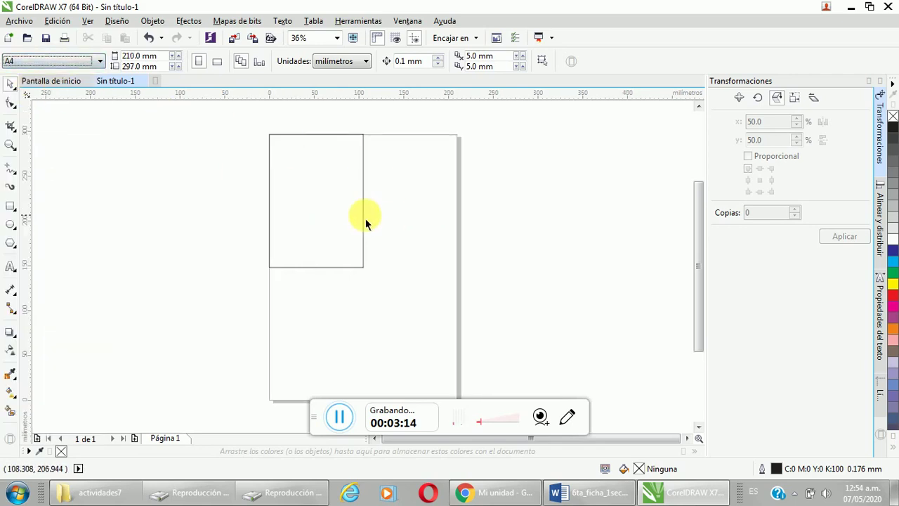
pyautogui.click(363, 270)
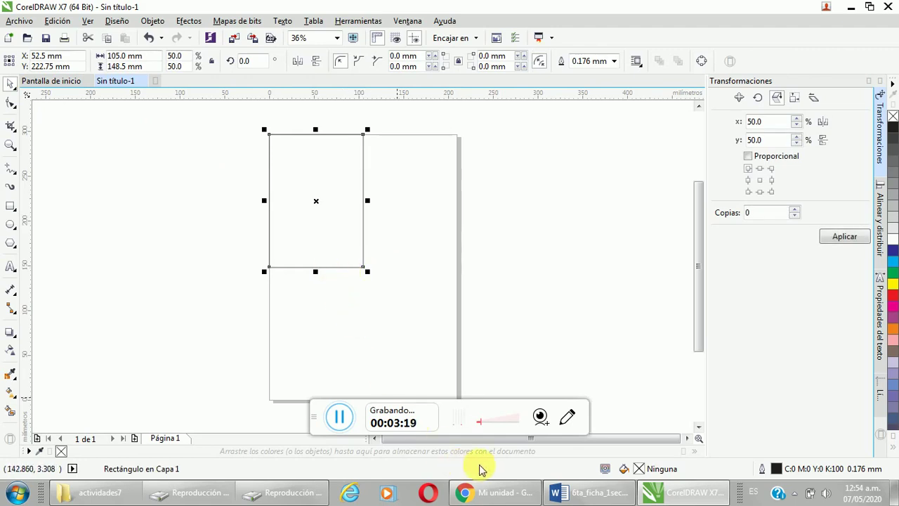
pyautogui.click(587, 491)
# Step: Mirror a copy of the quarter-page rectangle into the A4 page's top-right quarter
pyautogui.scroll(4, 418, 210)
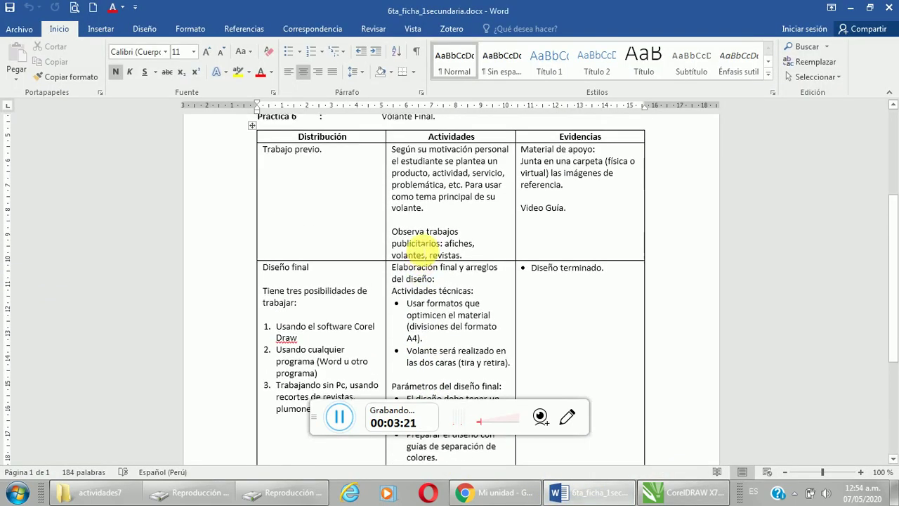
pyautogui.scroll(-2, 430, 267)
pyautogui.scroll(-2, 432, 271)
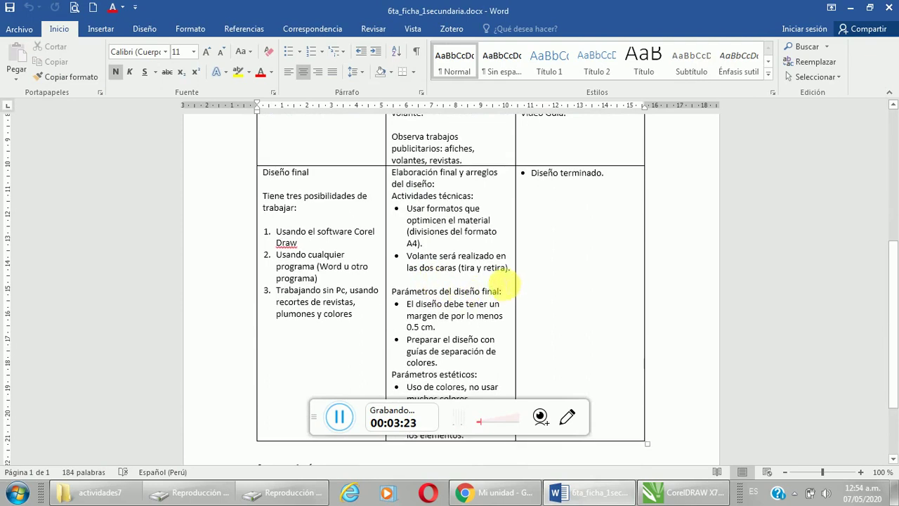
pyautogui.click(682, 492)
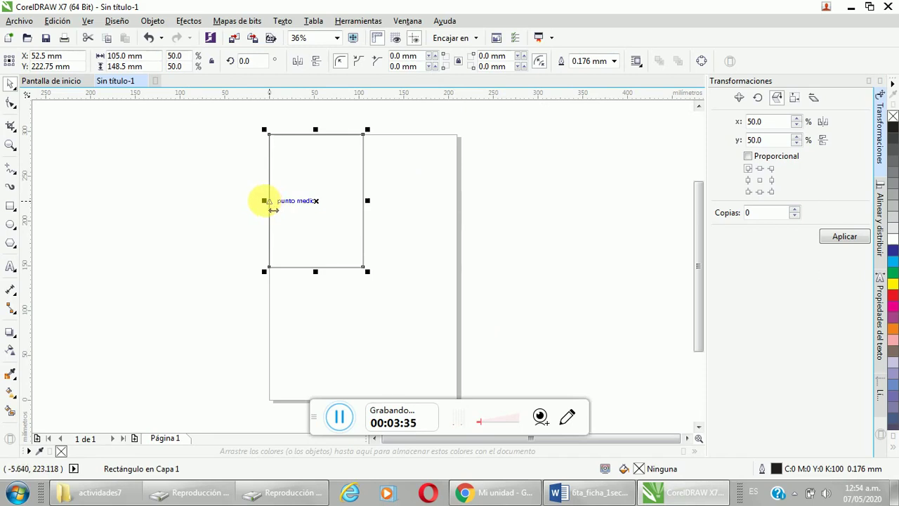
pyautogui.moveTo(273, 210); pyautogui.dragTo(458, 206)
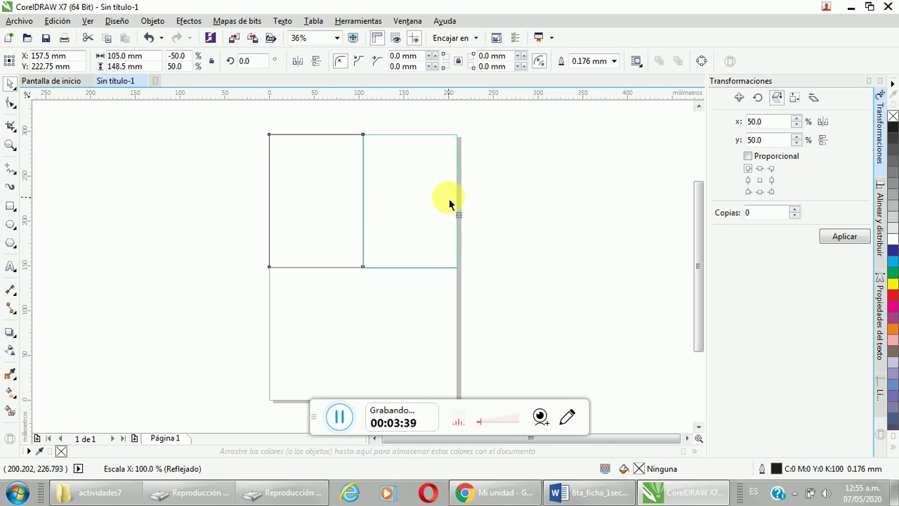
pyautogui.moveTo(450, 204); pyautogui.dragTo(451, 204)
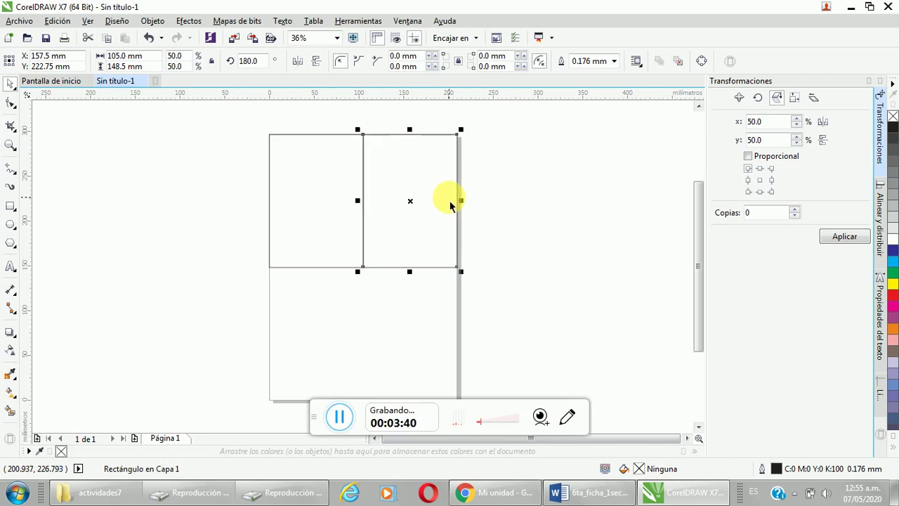
pyautogui.click(231, 260)
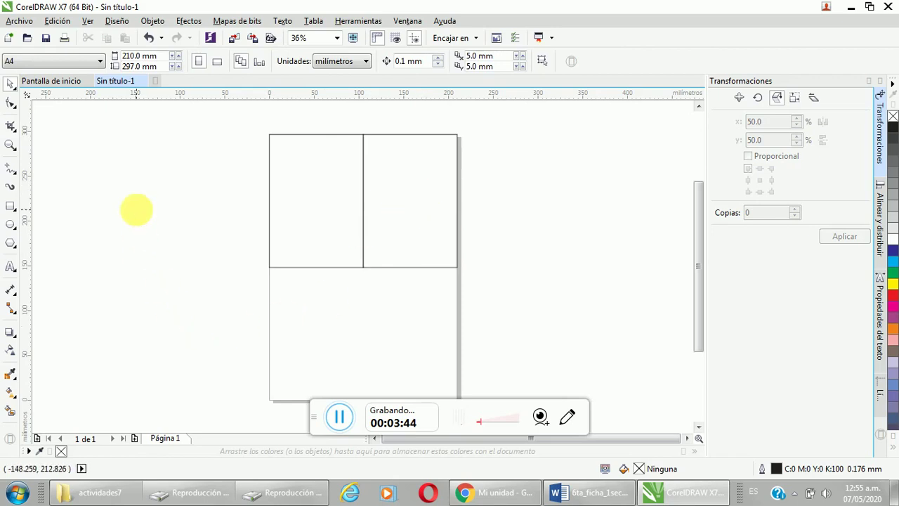
pyautogui.click(511, 498)
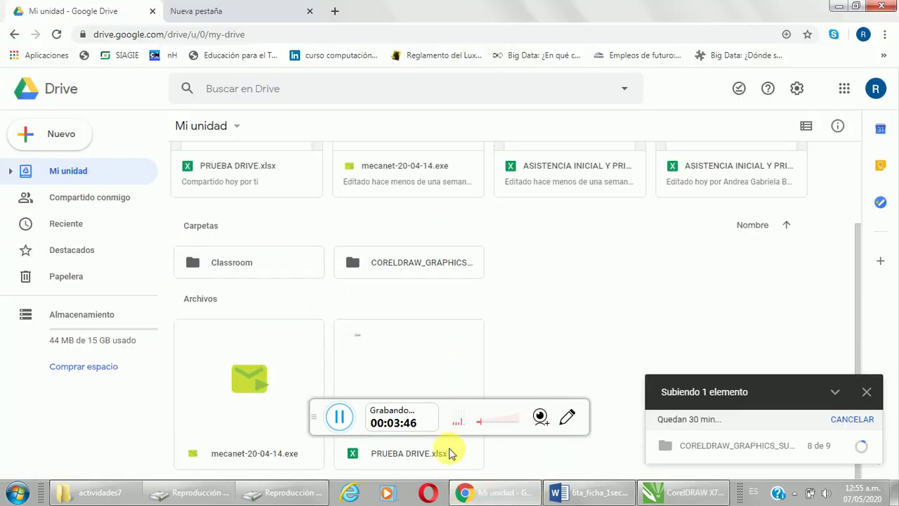
pyautogui.click(590, 494)
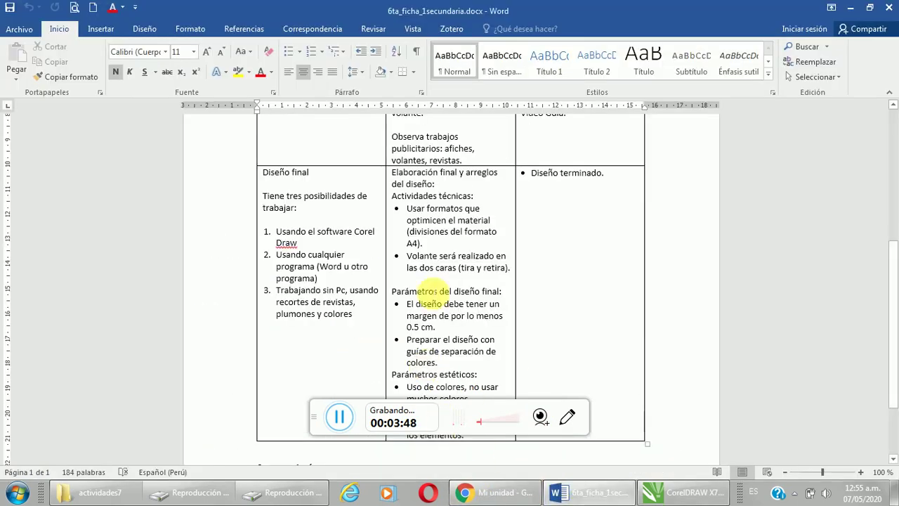
pyautogui.scroll(-2, 453, 278)
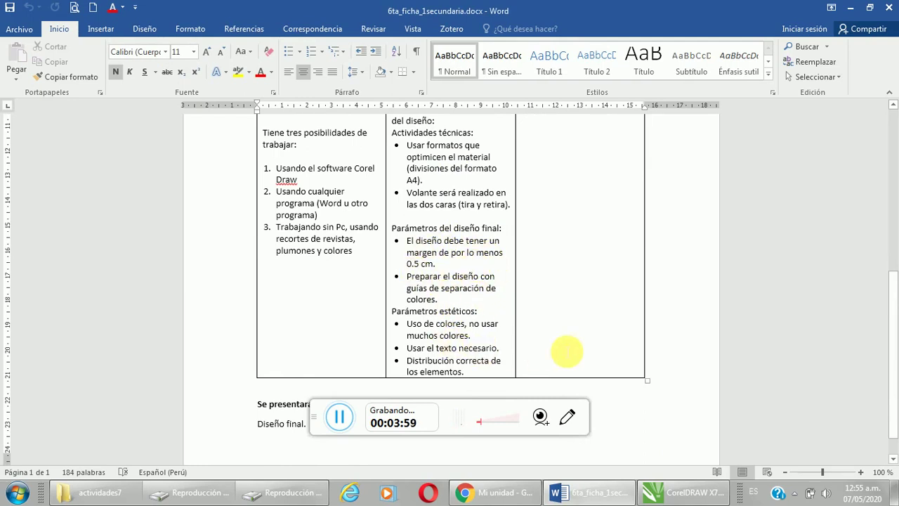
pyautogui.click(685, 491)
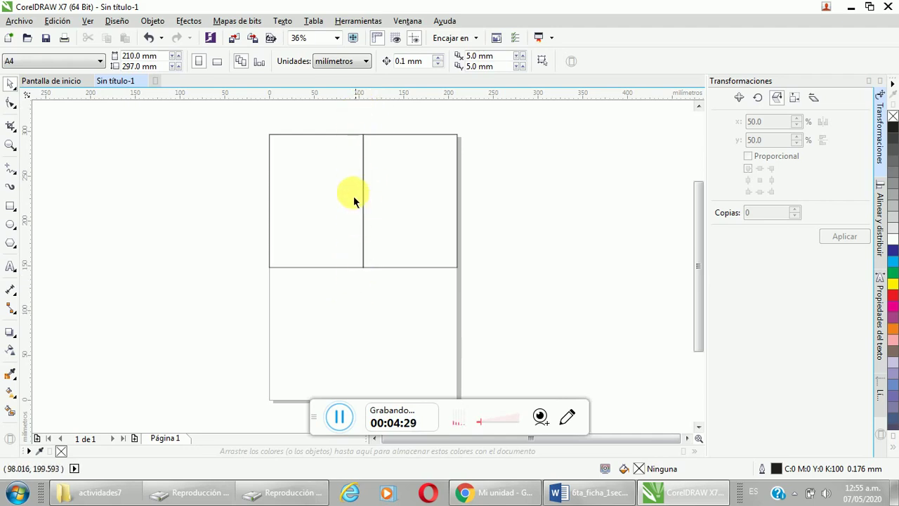
# Step: Start an import from the Archivo menu and browse the DATA (D:) drive
pyautogui.click(339, 416)
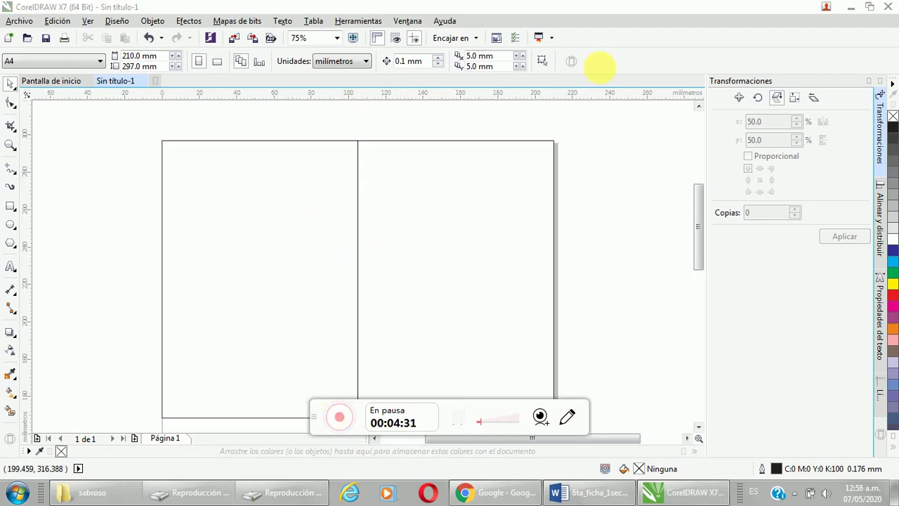
pyautogui.moveTo(321, 420); pyautogui.dragTo(588, 96)
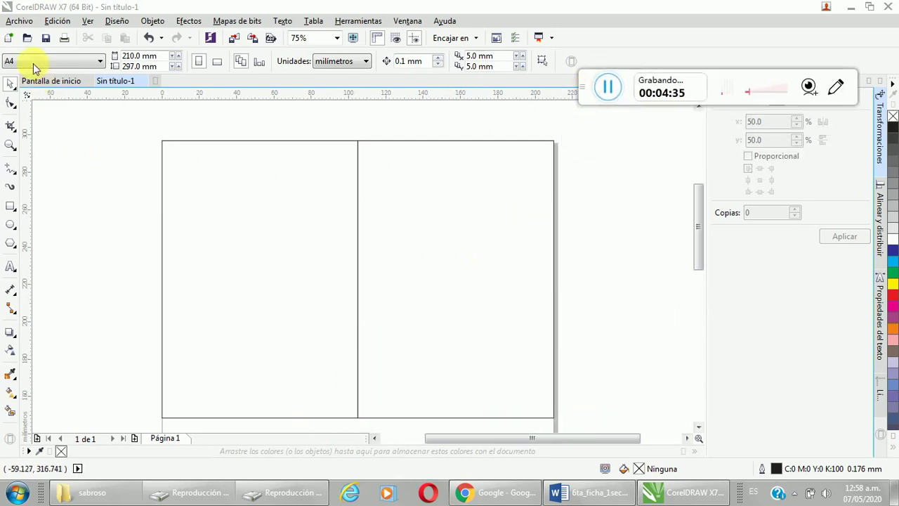
pyautogui.click(19, 22)
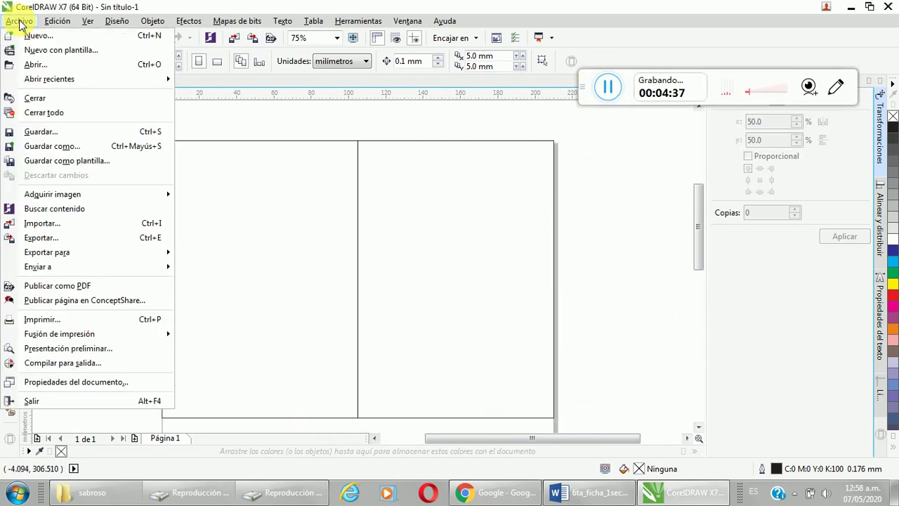
pyautogui.click(35, 224)
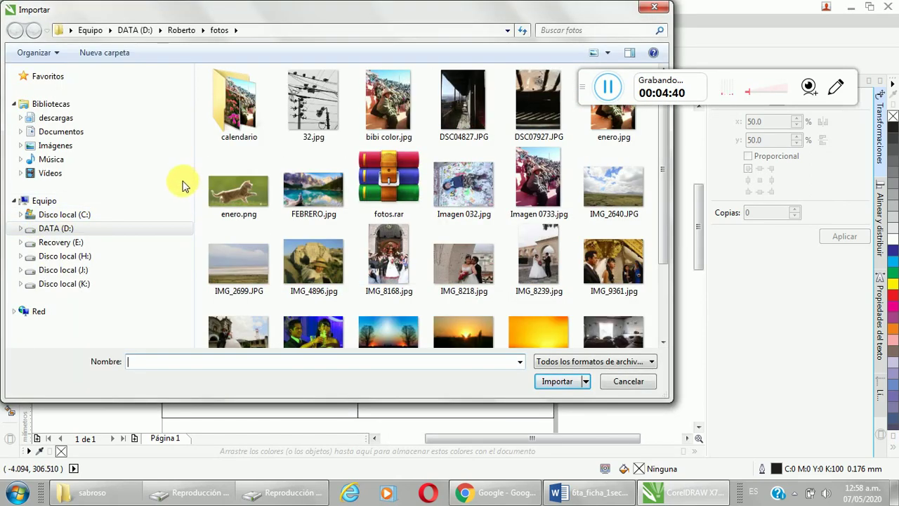
pyautogui.click(72, 232)
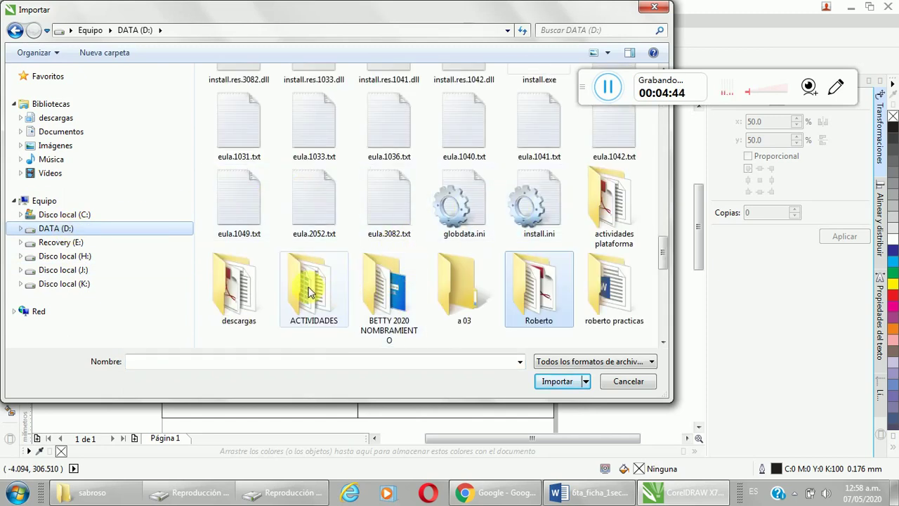
pyautogui.scroll(-3, 372, 243)
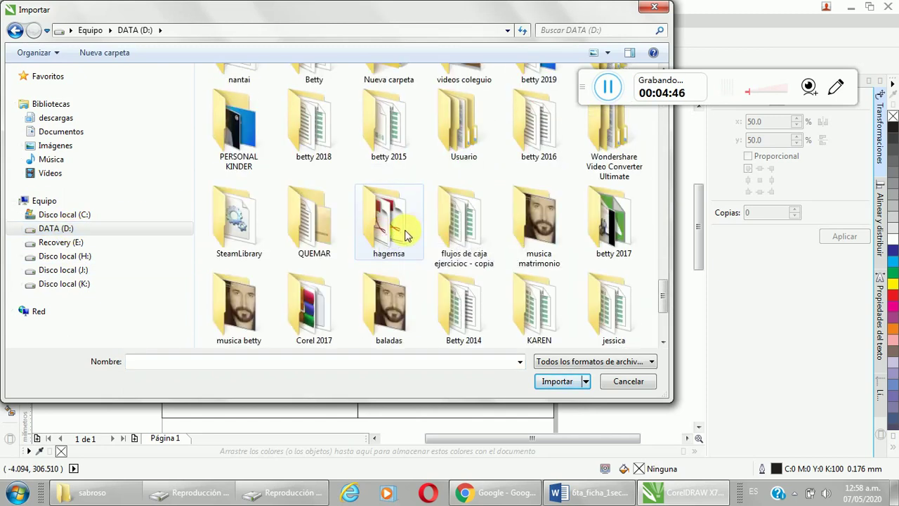
pyautogui.scroll(-3, 427, 235)
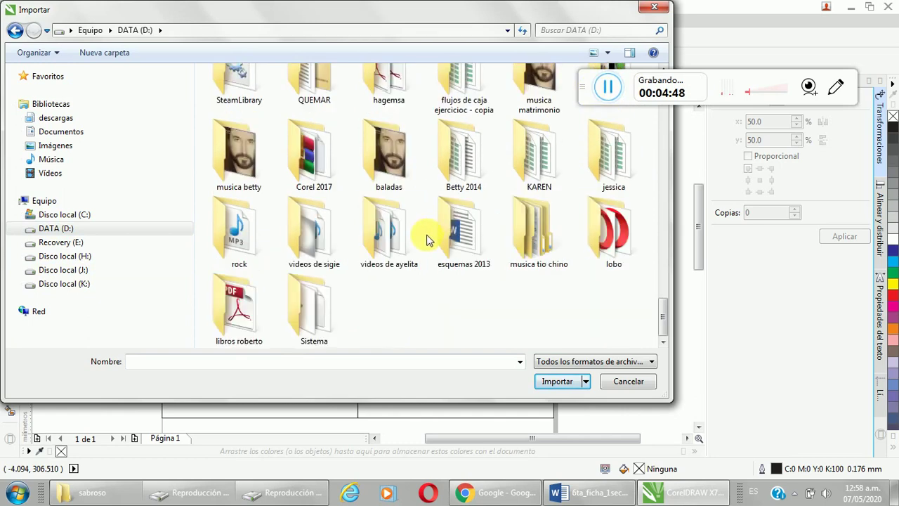
pyautogui.scroll(10, 377, 257)
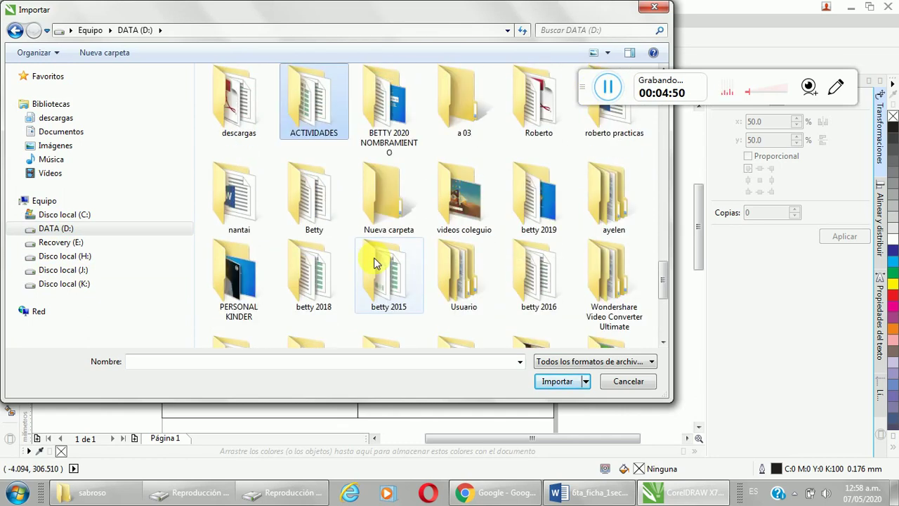
pyautogui.scroll(5, 438, 228)
# Step: Import 151020081040149959.jpg and 924839.jpg from D:\Roberto\mm\trabajo\ilo\sabroso
pyautogui.doubleClick(534, 252)
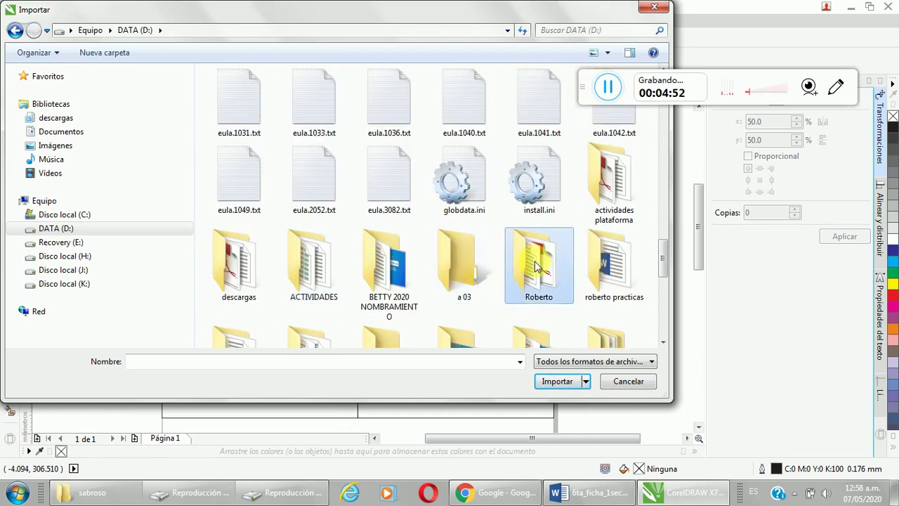
pyautogui.scroll(-2, 284, 223)
pyautogui.scroll(-5, 285, 224)
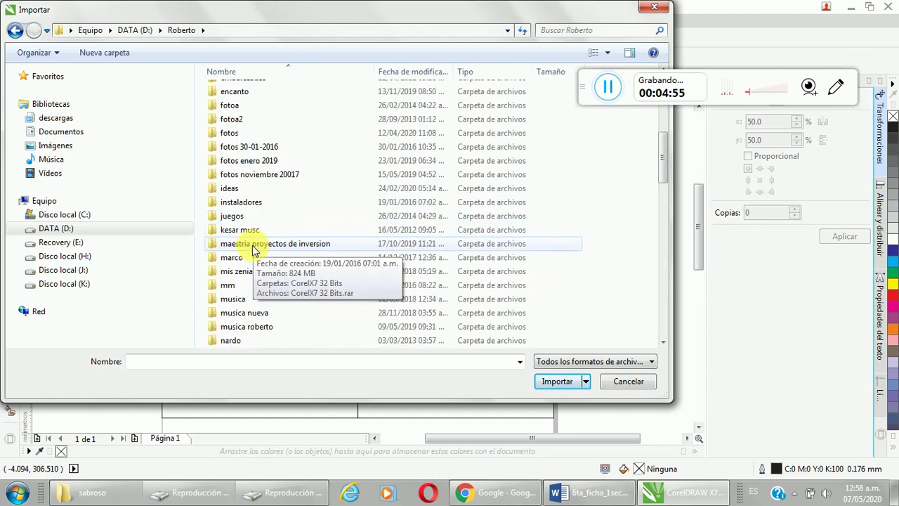
pyautogui.click(236, 292)
pyautogui.doubleClick(236, 290)
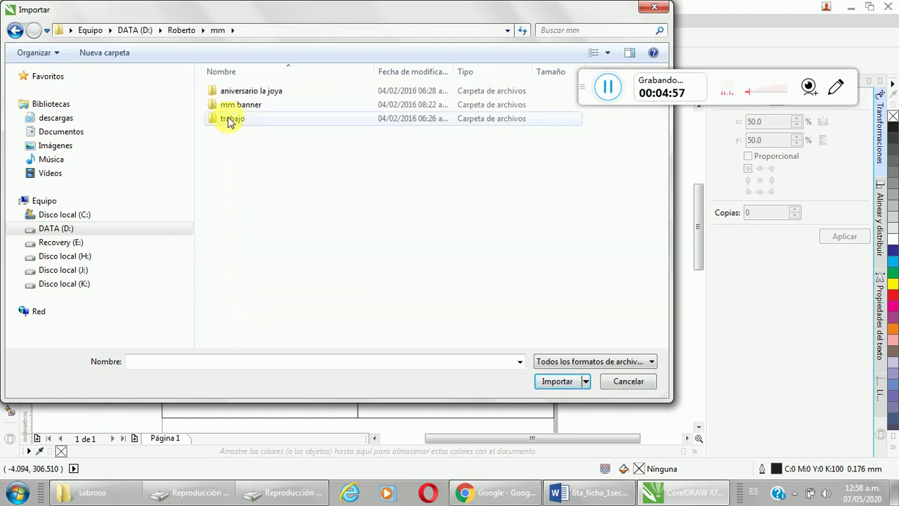
pyautogui.doubleClick(233, 118)
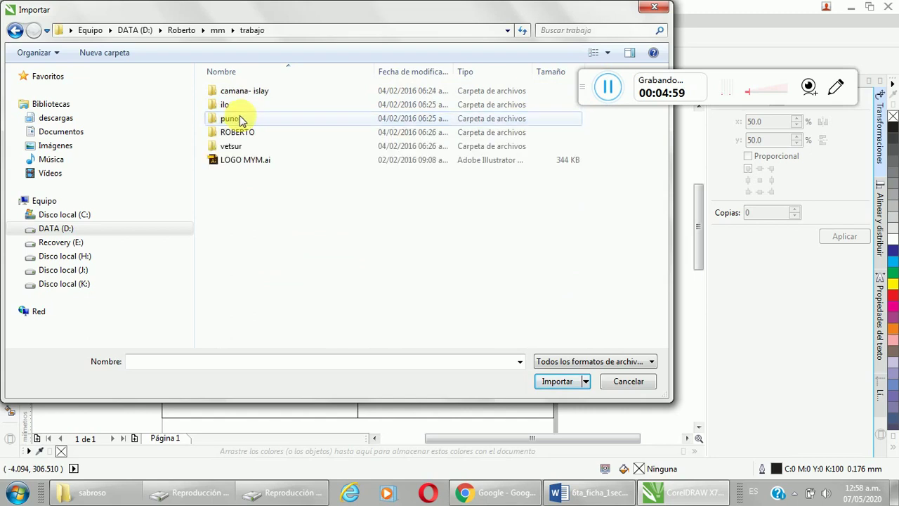
pyautogui.doubleClick(236, 107)
pyautogui.doubleClick(245, 110)
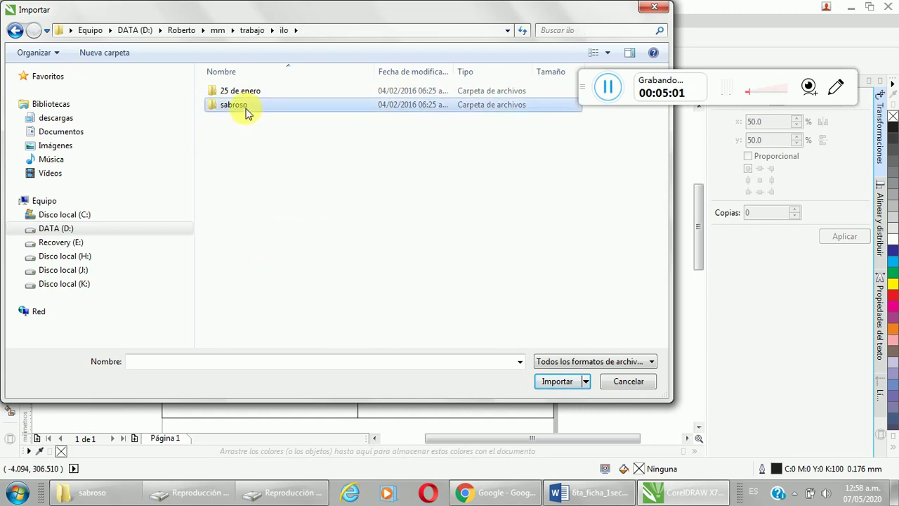
pyautogui.click(318, 121)
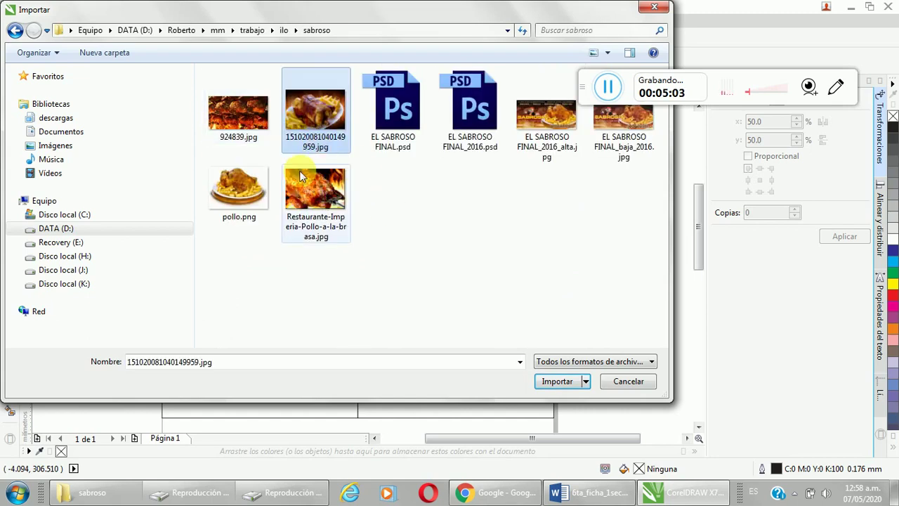
pyautogui.keyDown('ctrl'); pyautogui.click(242, 126); pyautogui.keyUp('ctrl')
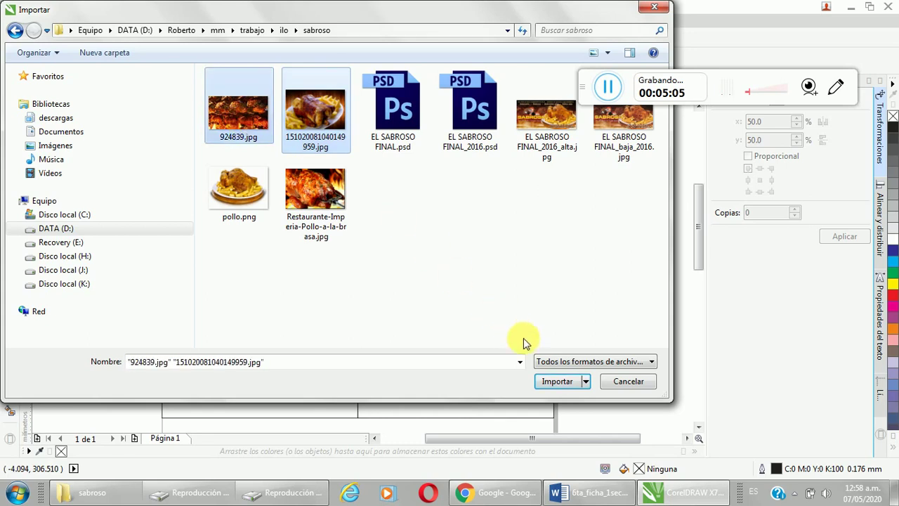
pyautogui.click(557, 381)
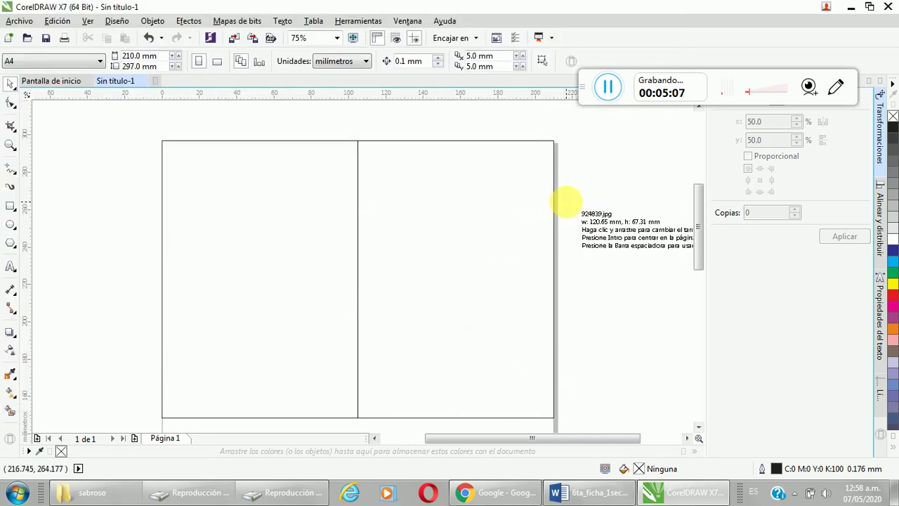
# Step: Place both photos beside the page, the fire photo left and the plate photo right
pyautogui.click(566, 201)
pyautogui.click(594, 176)
pyautogui.scroll(-2, 594, 175)
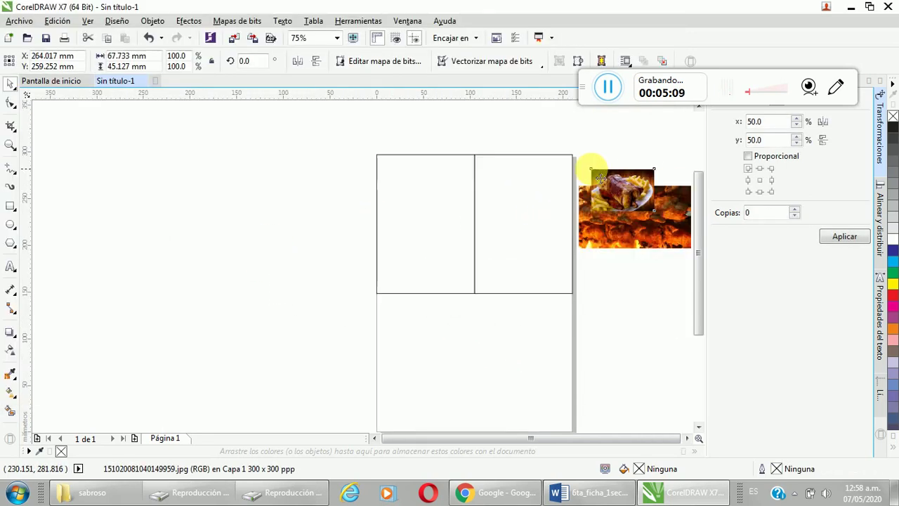
pyautogui.moveTo(621, 227); pyautogui.dragTo(293, 225)
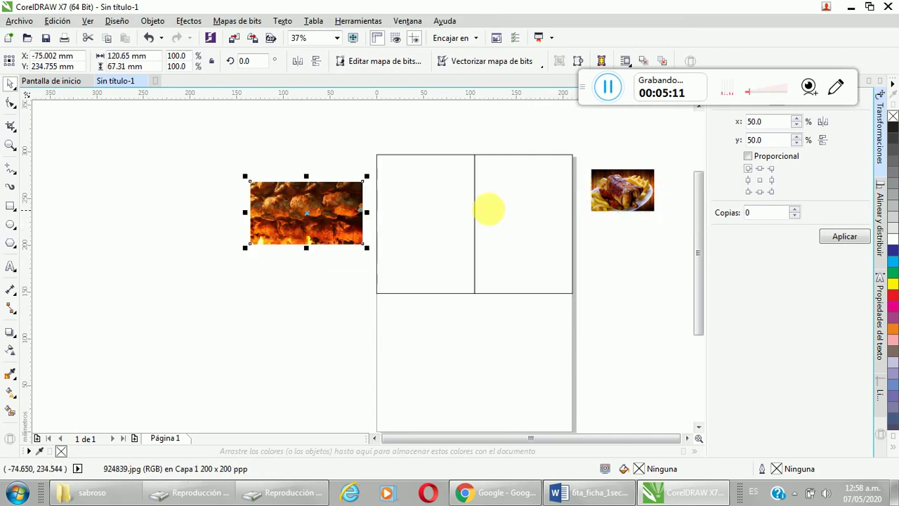
pyautogui.click(635, 195)
pyautogui.moveTo(635, 195); pyautogui.dragTo(642, 216)
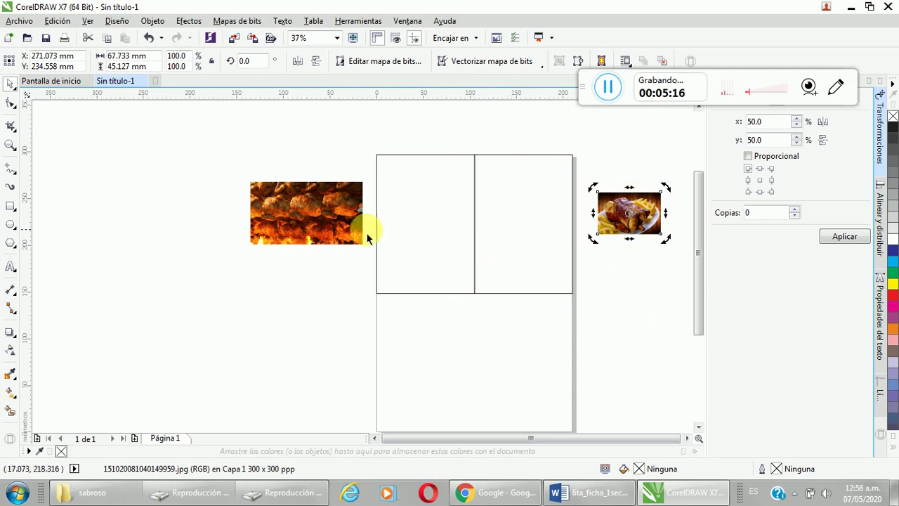
# Step: Enlarge the fire photo 924839.jpg to about 240.4% and position it left of the page
pyautogui.click(326, 206)
pyautogui.moveTo(326, 207)
pyautogui.mouseDown()
pyautogui.moveTo(445, 185)
pyautogui.moveTo(378, 183)
pyautogui.moveTo(317, 213)
pyautogui.mouseUp()
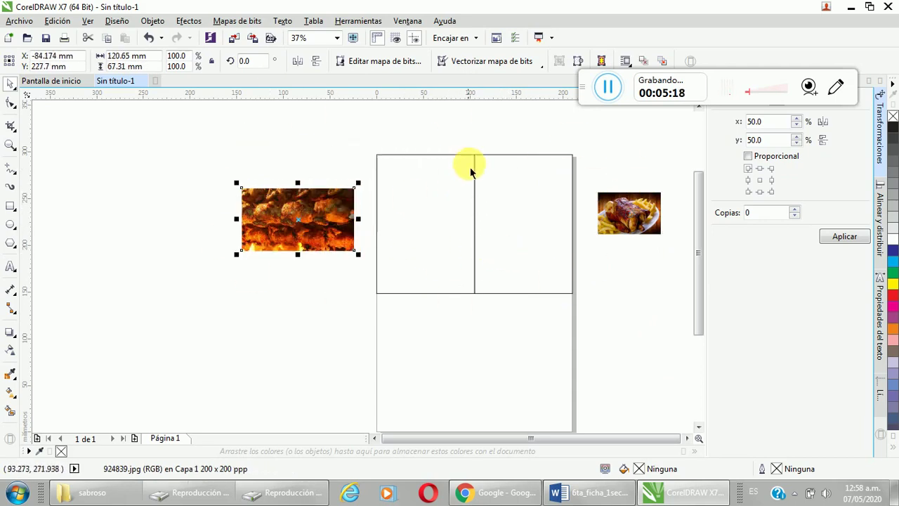
pyautogui.moveTo(237, 255); pyautogui.dragTo(111, 377)
pyautogui.moveTo(251, 285); pyautogui.dragTo(374, 254)
pyautogui.moveTo(239, 285); pyautogui.dragTo(206, 302)
pyautogui.moveTo(311, 245); pyautogui.dragTo(163, 260)
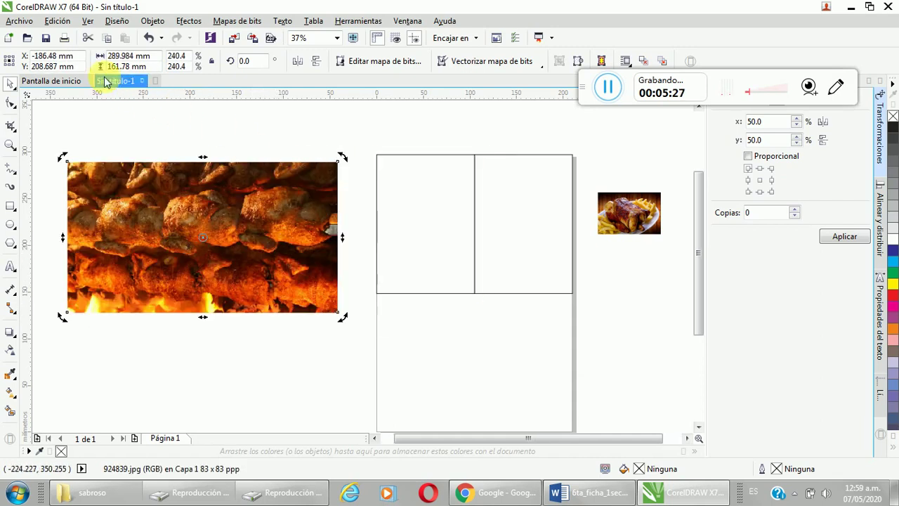
# Step: PowerClip the fire photo inside the top-left panel rectangle
pyautogui.click(189, 21)
pyautogui.moveTo(153, 21)
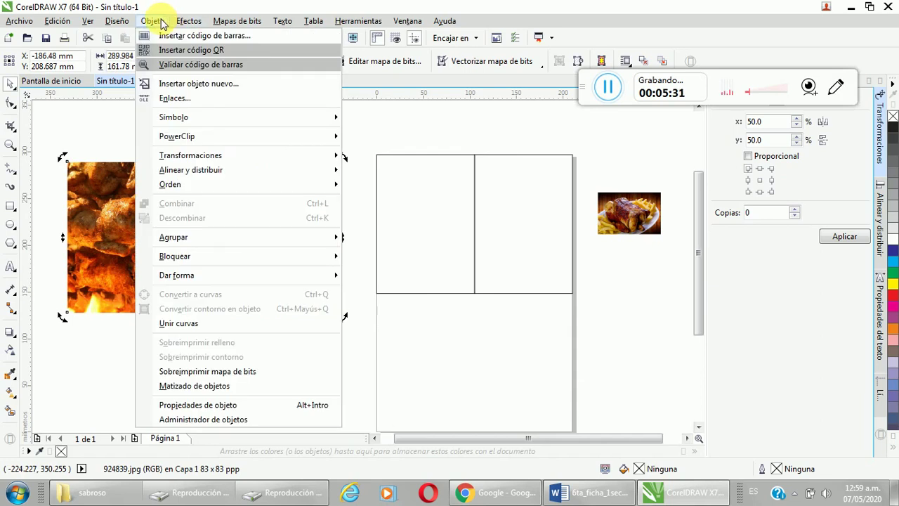
pyautogui.moveTo(206, 135)
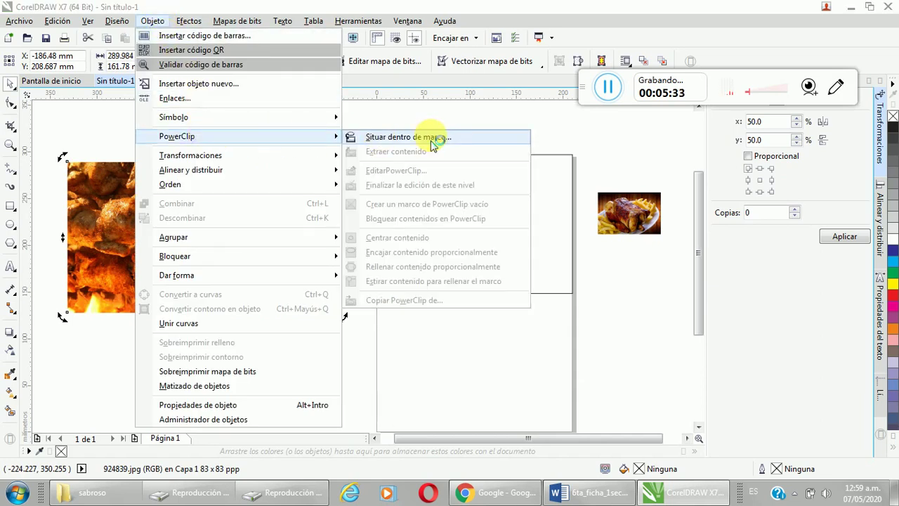
pyautogui.click(425, 137)
pyautogui.click(425, 160)
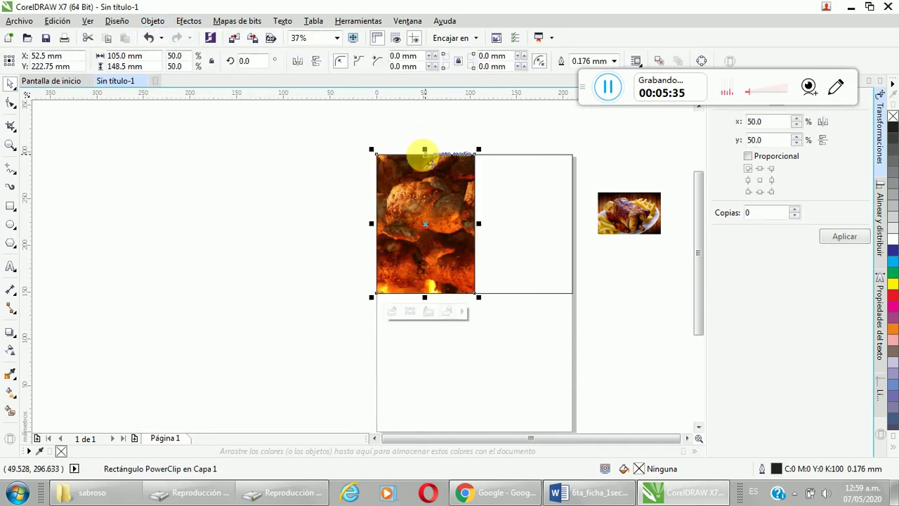
pyautogui.click(288, 232)
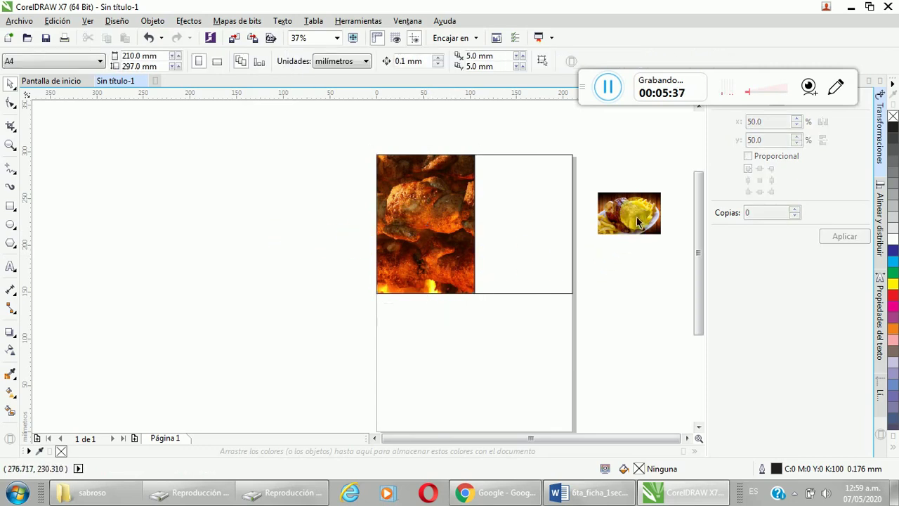
# Step: Move the plate-of-chicken photo into the empty top-right panel
pyautogui.moveTo(638, 222); pyautogui.dragTo(522, 194)
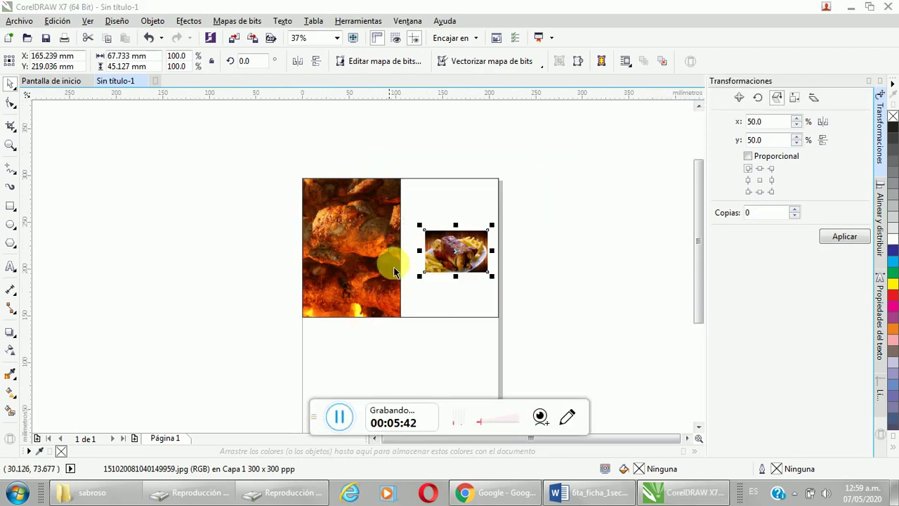
pyautogui.click(464, 277)
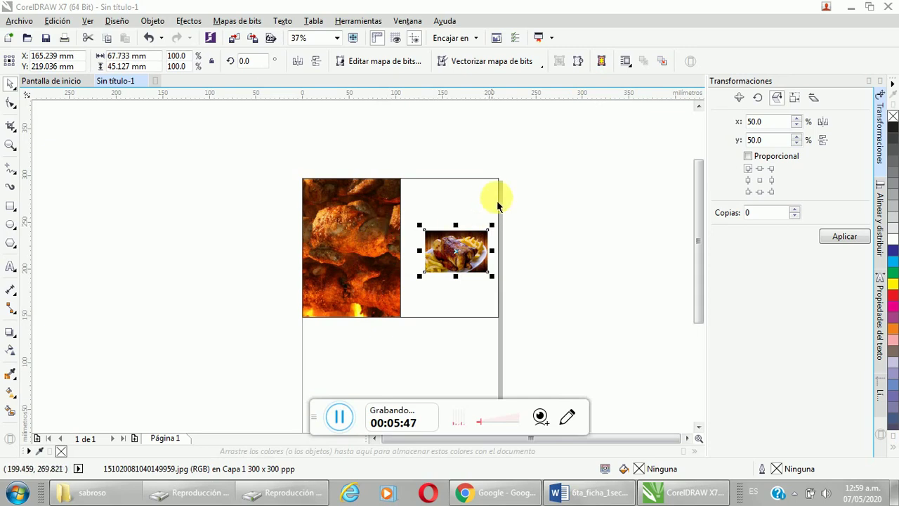
pyautogui.click(528, 197)
pyautogui.click(11, 145)
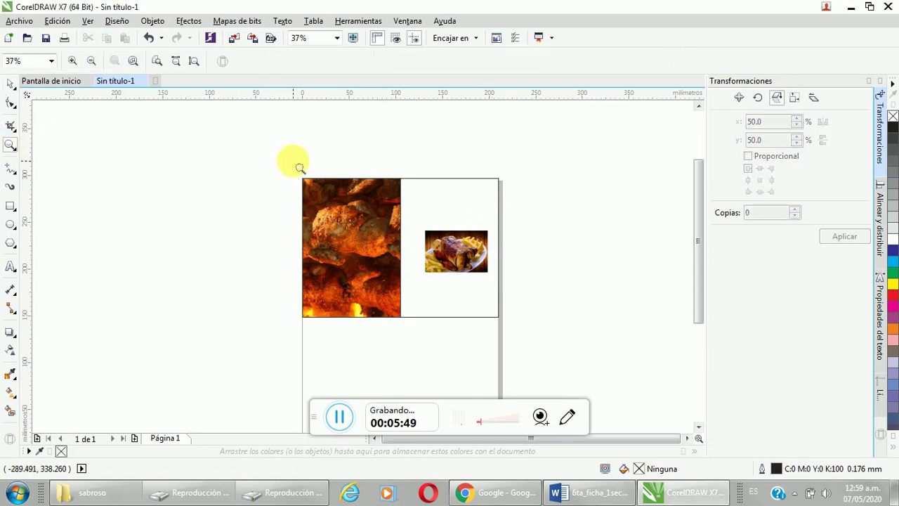
# Step: Add 'Delivery' text near the chicken photo's lower edge, enlarged to about 65 pt
pyautogui.moveTo(295, 169); pyautogui.dragTo(535, 332)
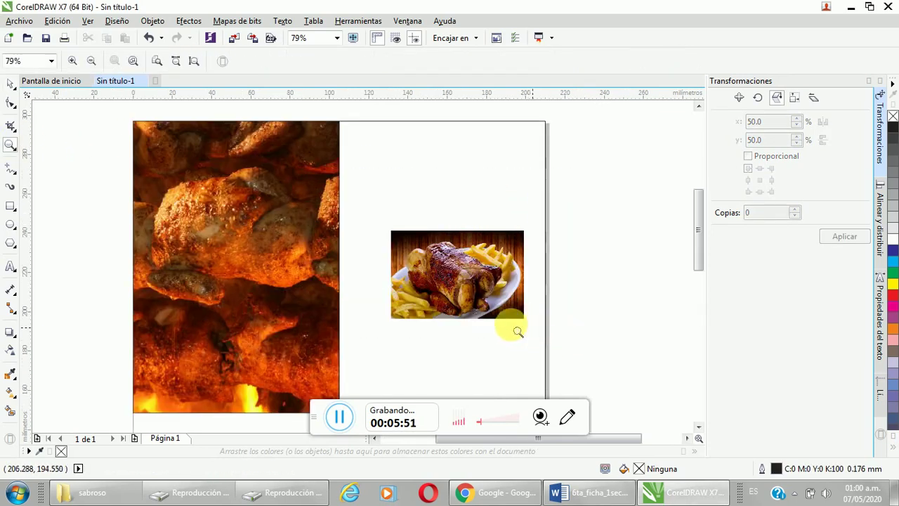
pyautogui.click(10, 81)
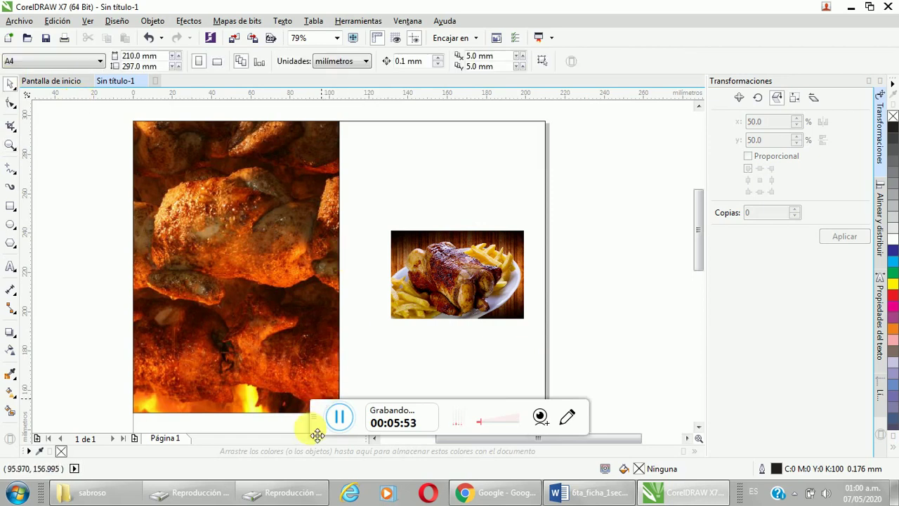
pyautogui.moveTo(309, 425); pyautogui.dragTo(570, 182)
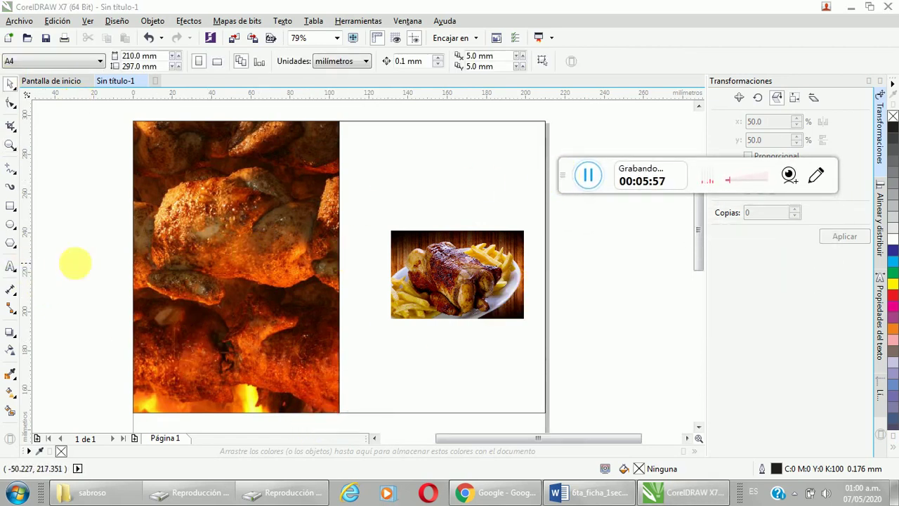
pyautogui.click(12, 268)
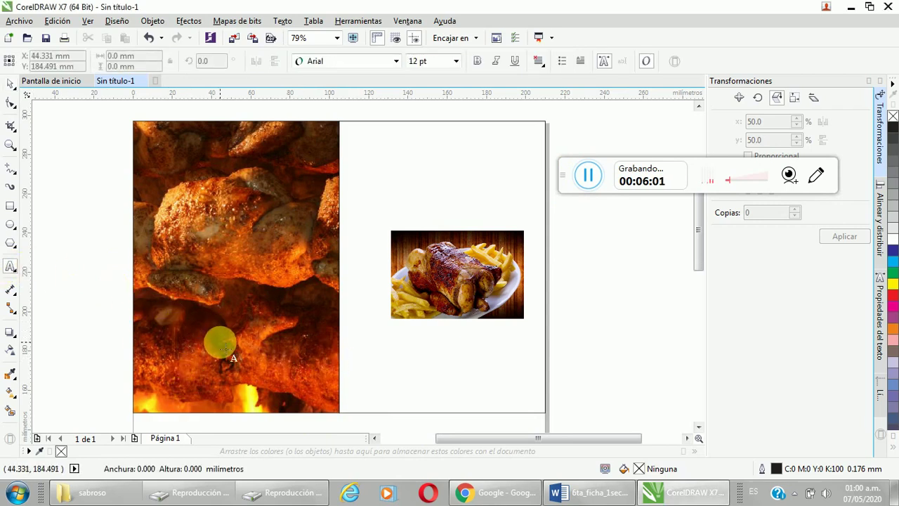
pyautogui.click(225, 347)
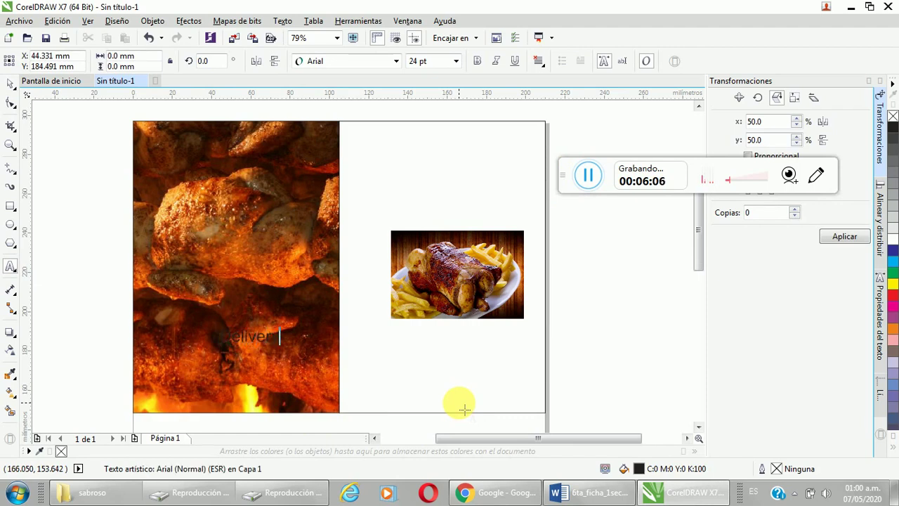
pyautogui.click(232, 351)
pyautogui.moveTo(219, 356); pyautogui.dragTo(157, 372)
pyautogui.moveTo(284, 364); pyautogui.dragTo(324, 376)
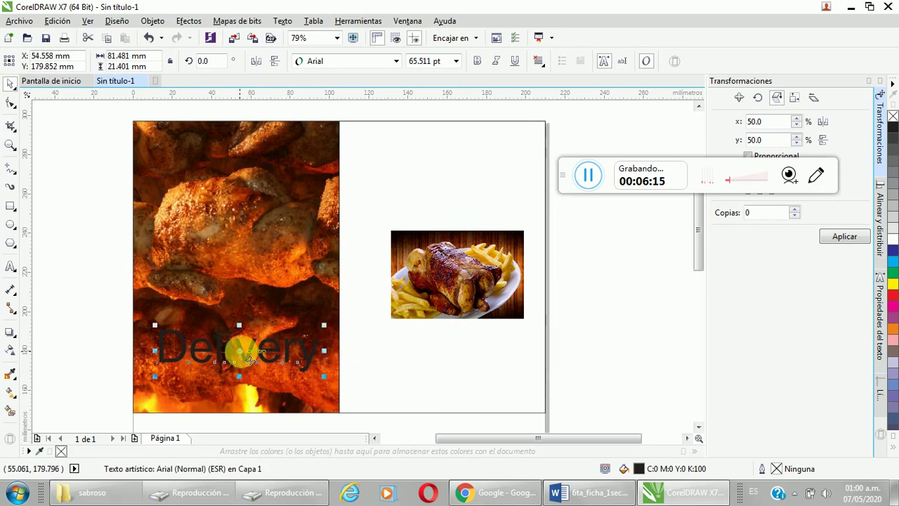
pyautogui.moveTo(251, 360); pyautogui.dragTo(253, 380)
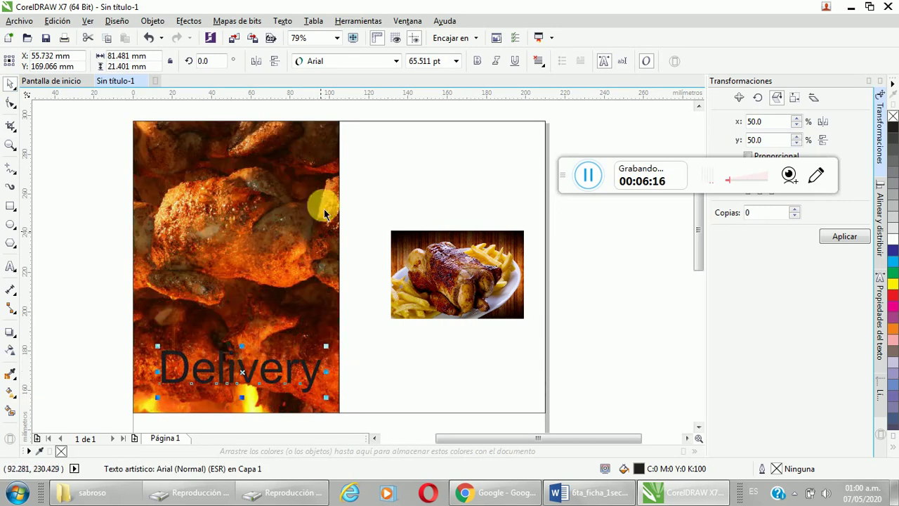
# Step: Set the Delivery text to the Aharoni font and fill it yellow
pyautogui.click(399, 62)
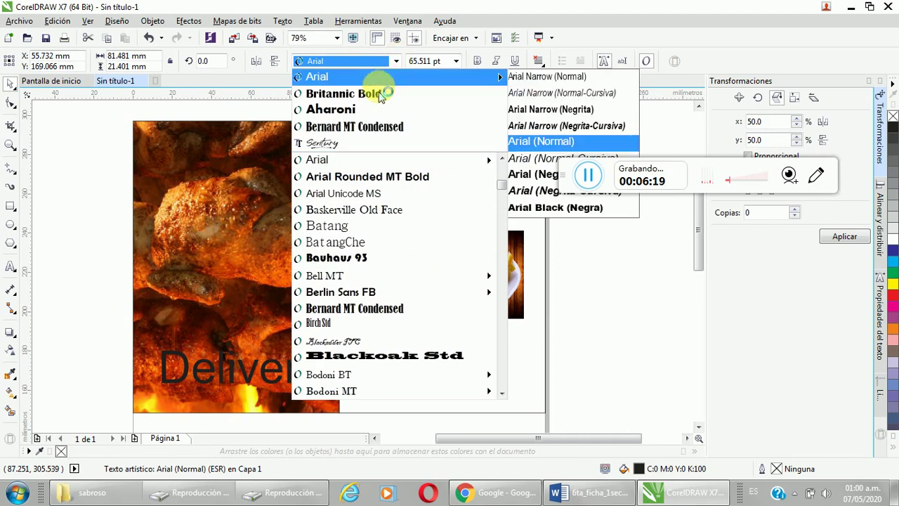
pyautogui.click(361, 110)
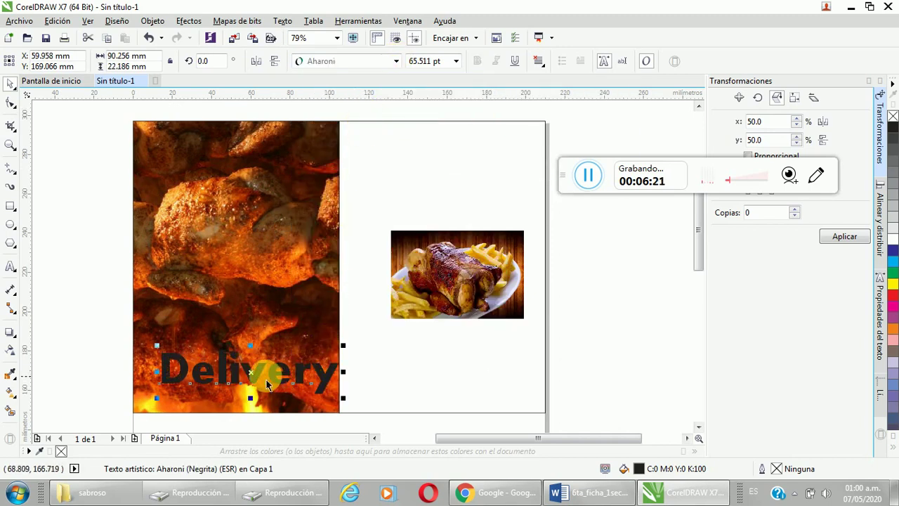
pyautogui.moveTo(269, 380); pyautogui.dragTo(249, 379)
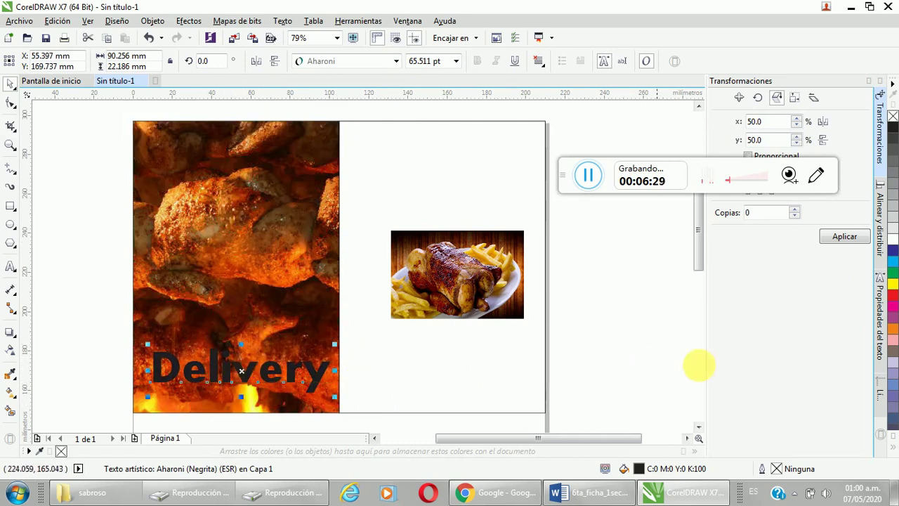
pyautogui.click(894, 285)
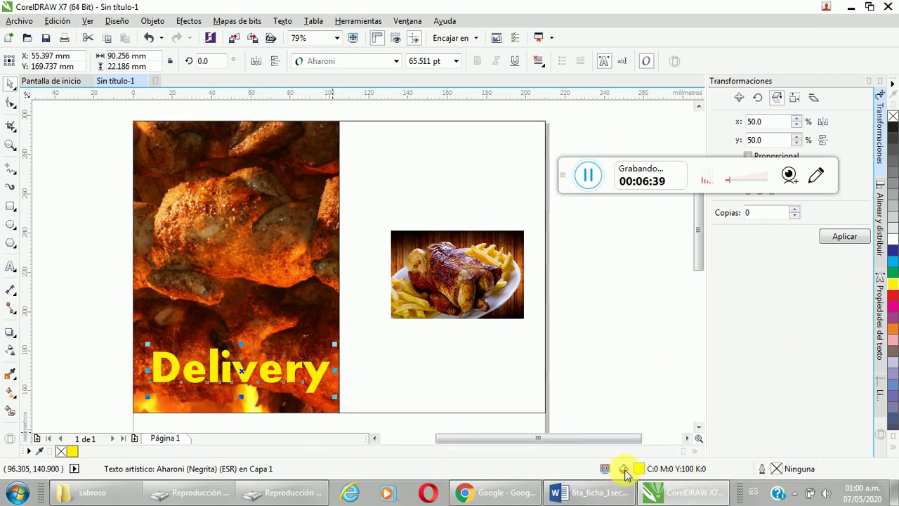
# Step: Give the Delivery text a 1.0 mm near-black outline with rounded corners and ends, scaled with the text
pyautogui.doubleClick(775, 470)
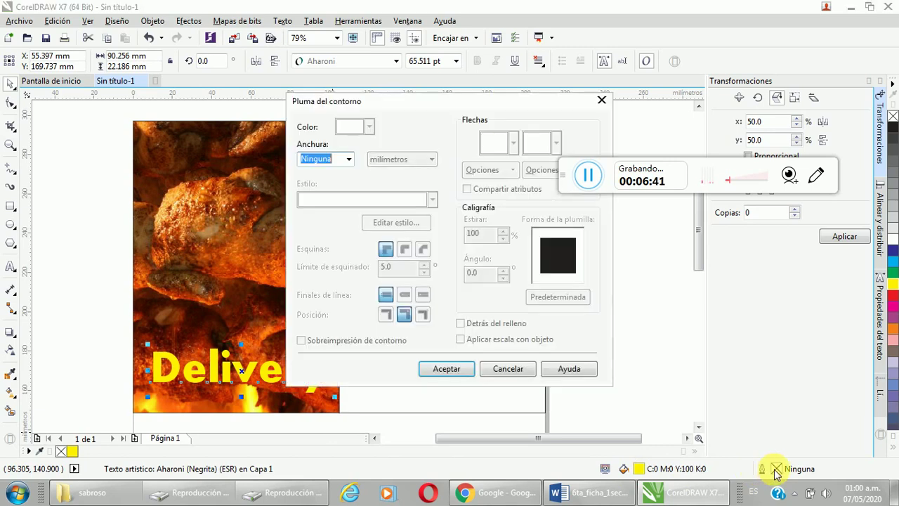
pyautogui.click(349, 161)
pyautogui.click(316, 244)
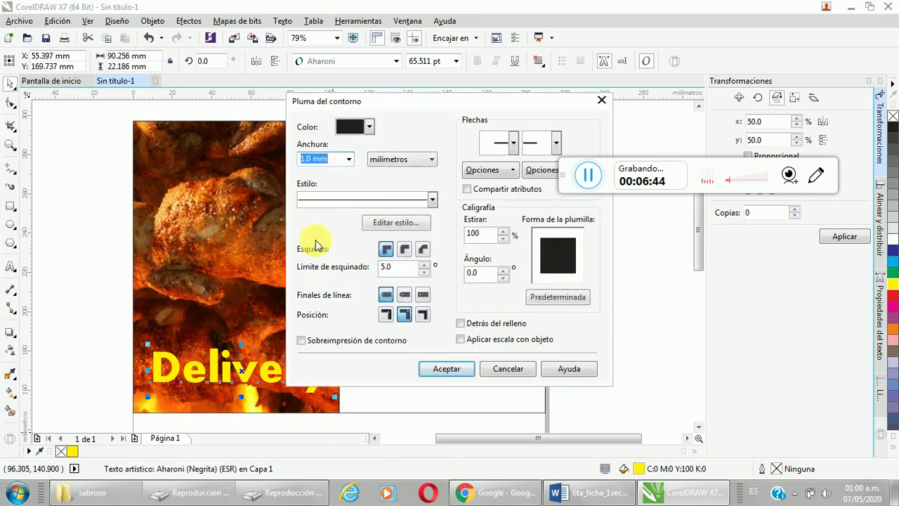
pyautogui.click(370, 126)
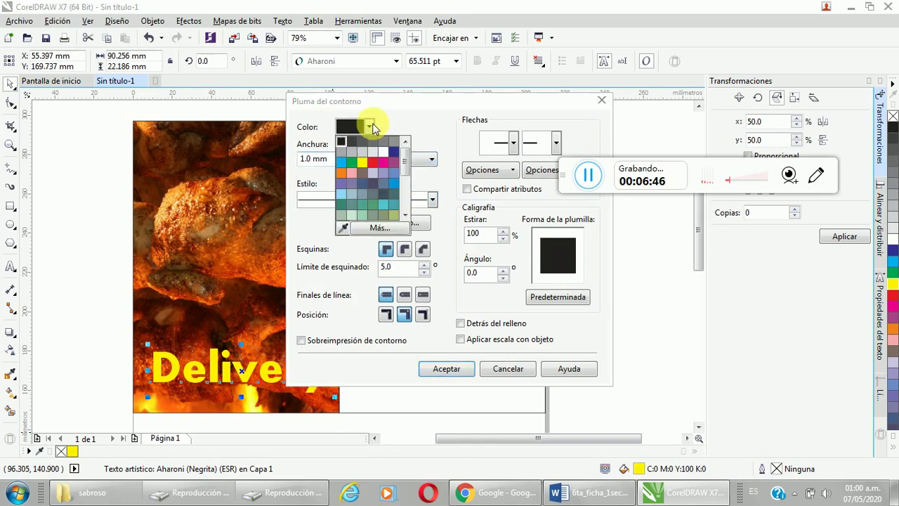
pyautogui.click(386, 226)
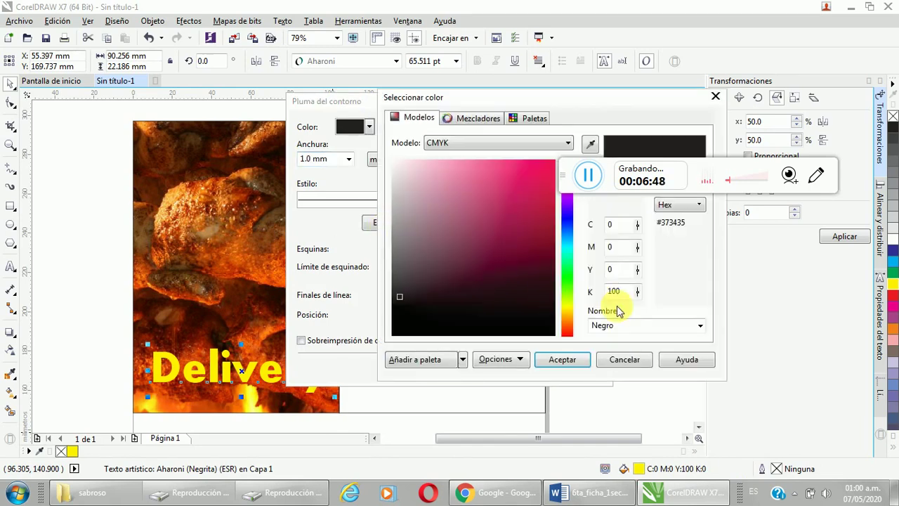
pyautogui.click(487, 319)
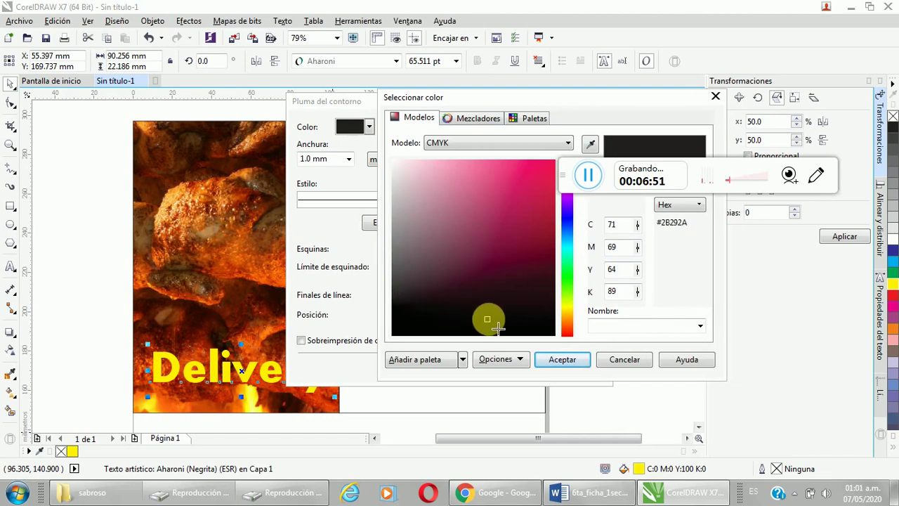
pyautogui.click(564, 359)
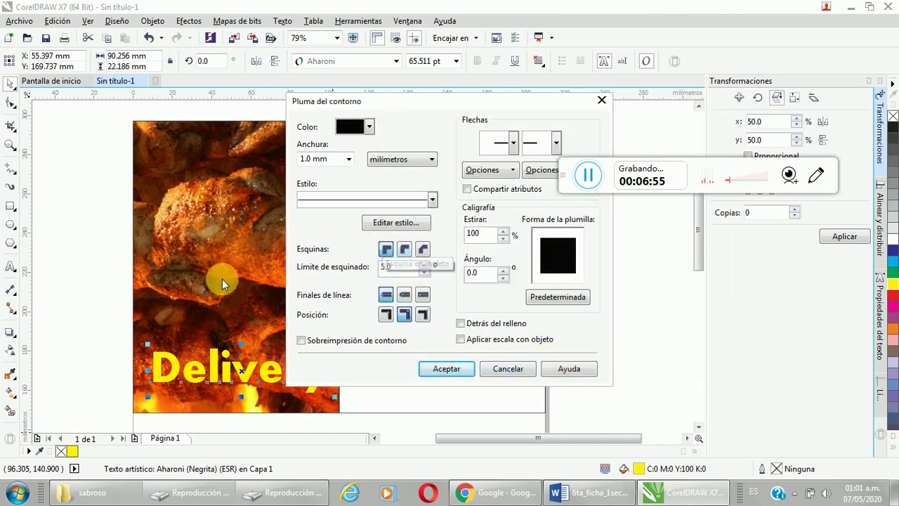
pyautogui.click(404, 249)
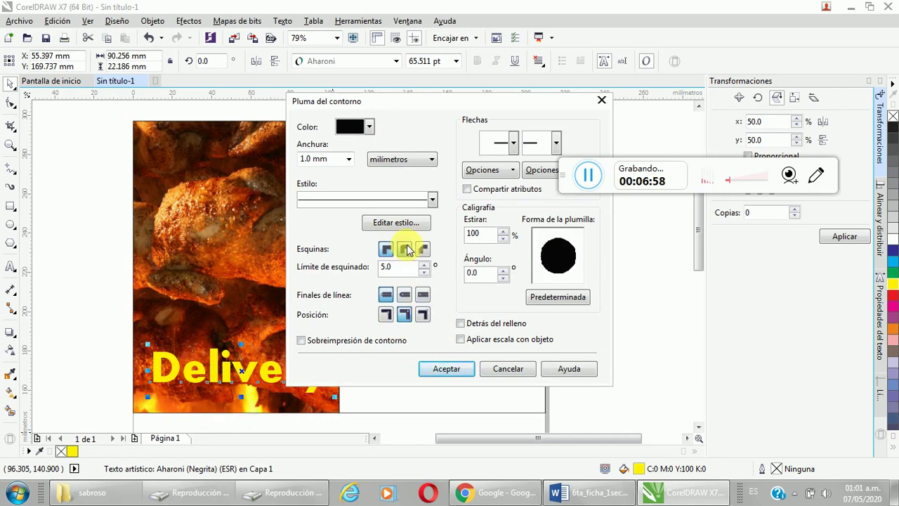
pyautogui.click(404, 295)
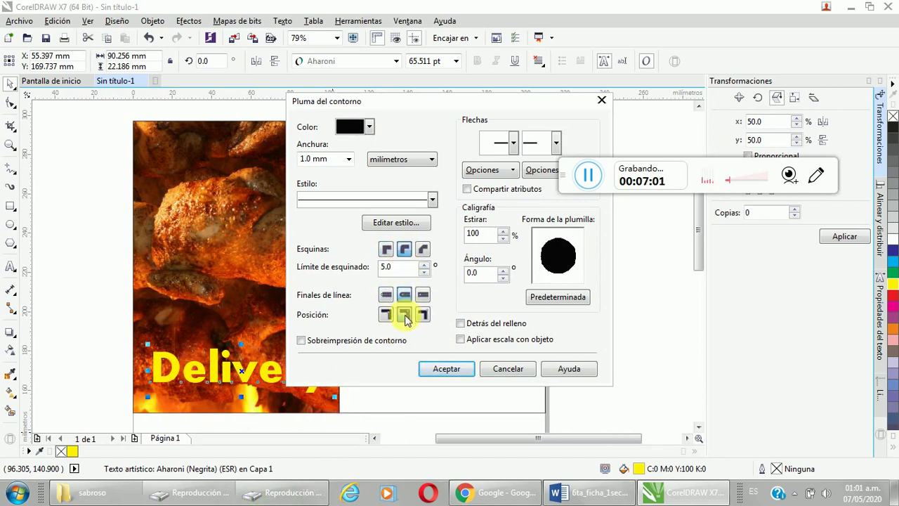
pyautogui.click(460, 340)
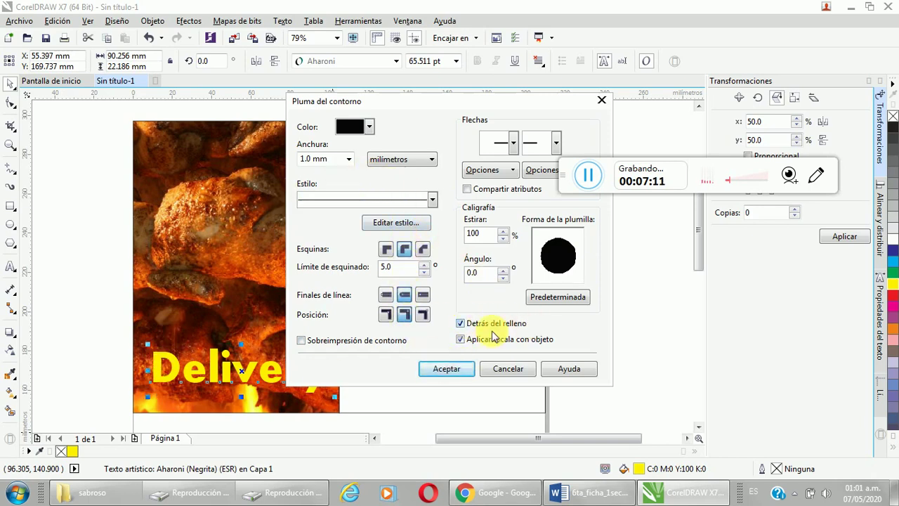
pyautogui.click(449, 370)
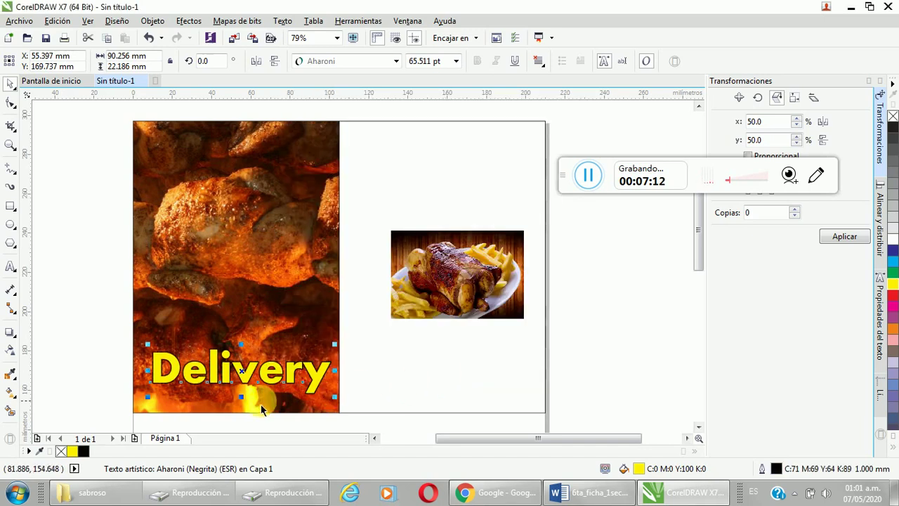
# Step: Thicken the Delivery outline to 3.0 mm, nudge the text up, and bring the Word worksheet forward
pyautogui.doubleClick(782, 469)
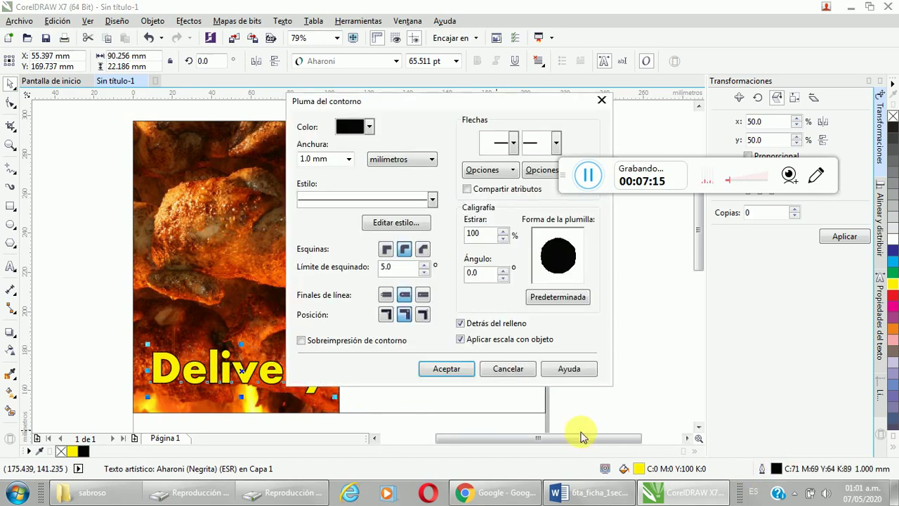
pyautogui.click(351, 159)
pyautogui.click(313, 285)
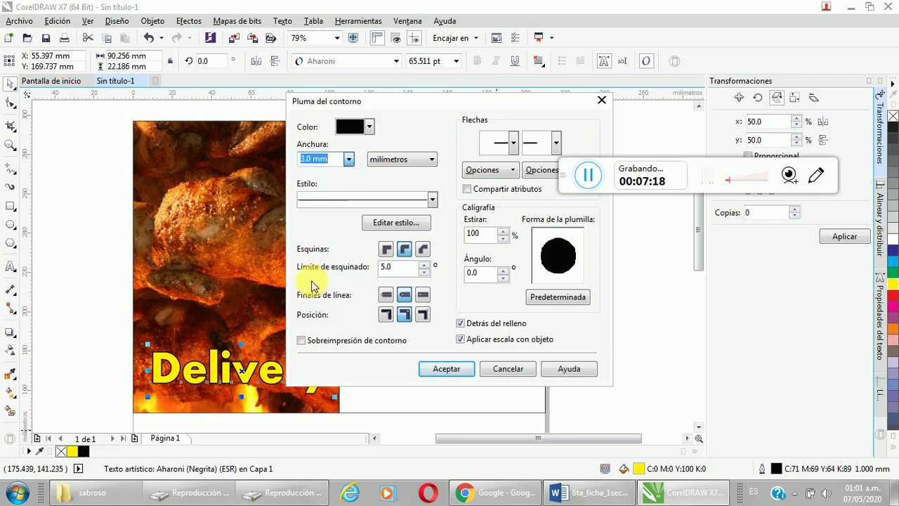
pyautogui.click(451, 370)
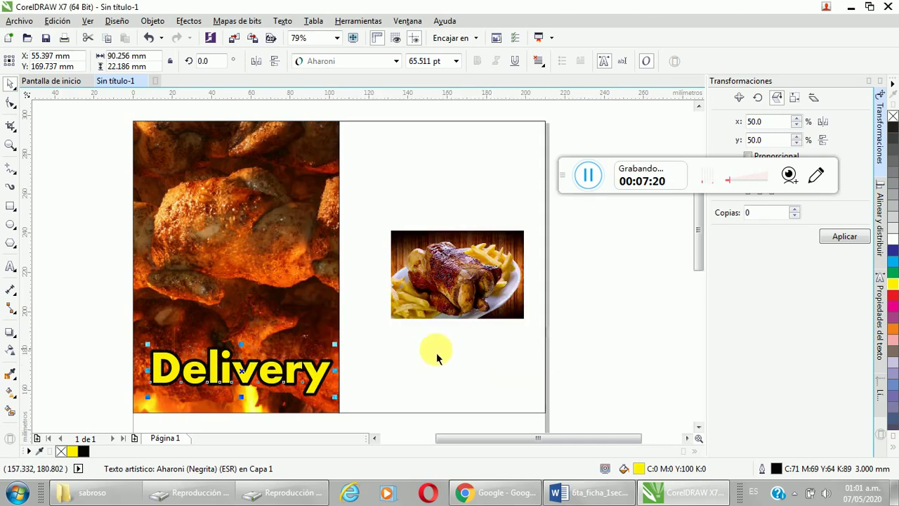
pyautogui.moveTo(258, 383); pyautogui.dragTo(257, 361)
pyautogui.click(593, 492)
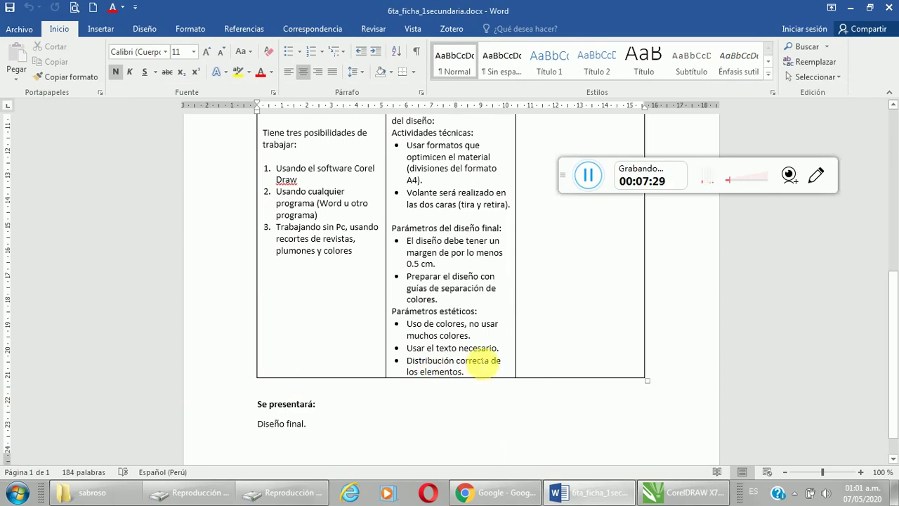
# Step: Back in CorelDRAW, drag the Delivery heading down near the bottom of the chicken panel
pyautogui.click(697, 491)
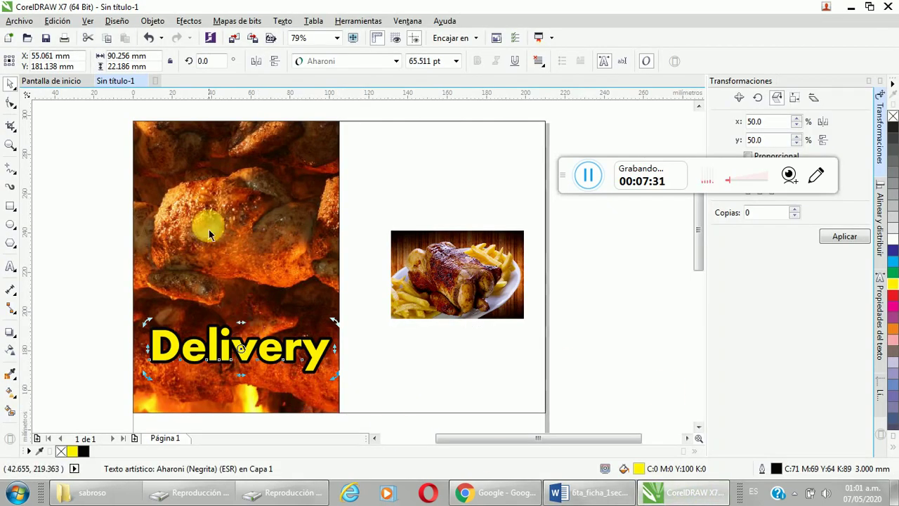
pyautogui.moveTo(241, 348); pyautogui.dragTo(243, 229)
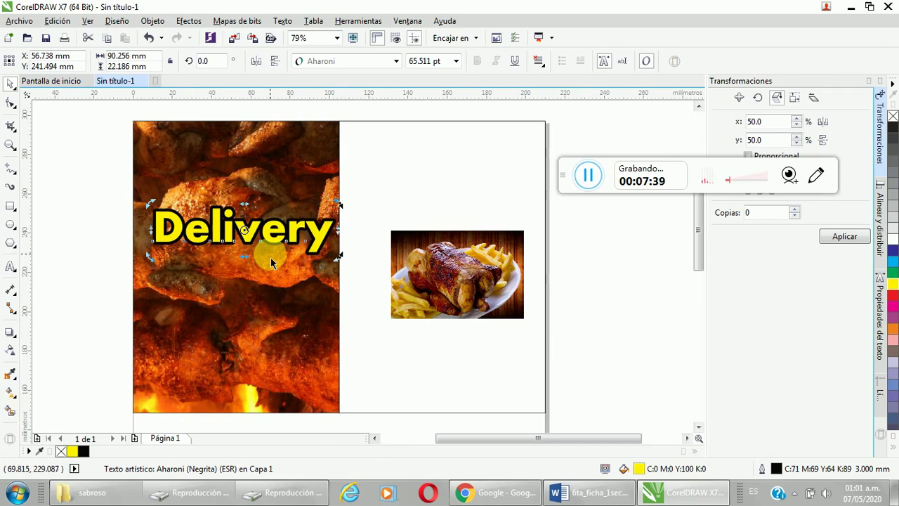
pyautogui.moveTo(276, 241); pyautogui.dragTo(273, 373)
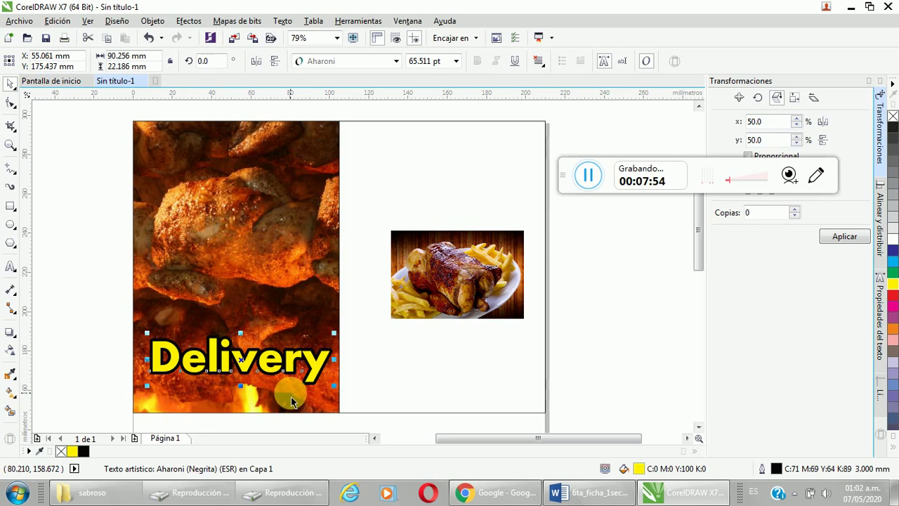
# Step: Type the delivery phone number beneath Delivery, position it under the heading, and enlarge it slightly
pyautogui.click(11, 265)
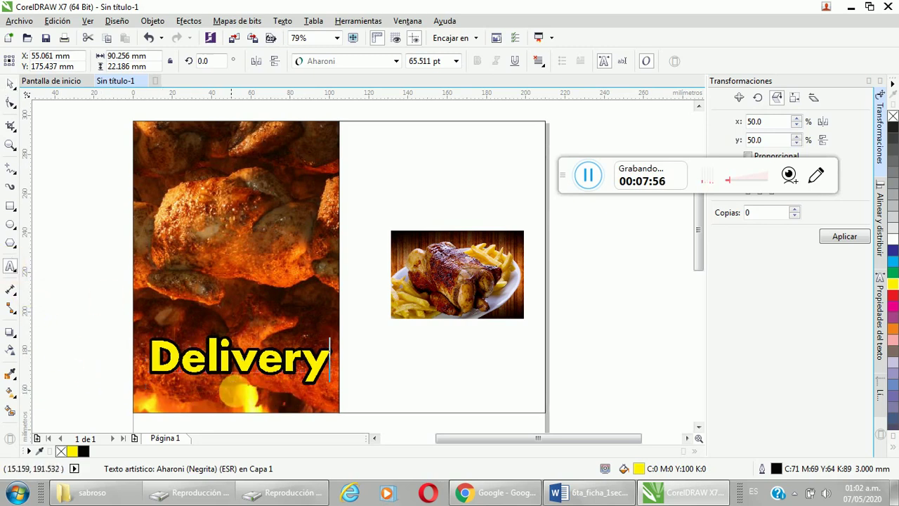
pyautogui.click(234, 392)
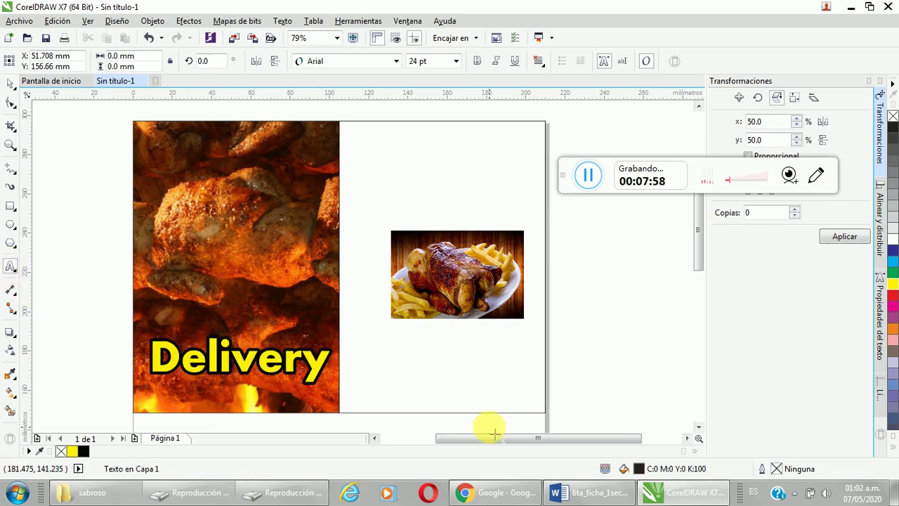
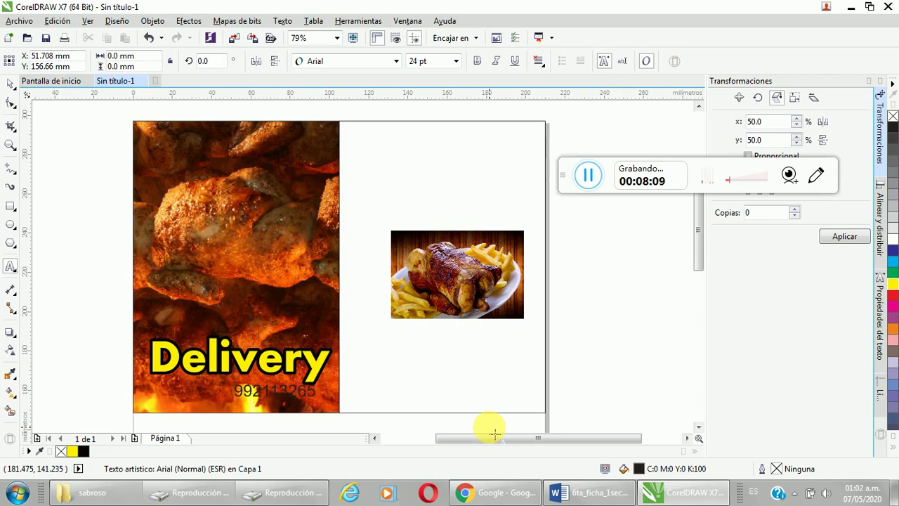
pyautogui.moveTo(494, 433); pyautogui.dragTo(492, 431)
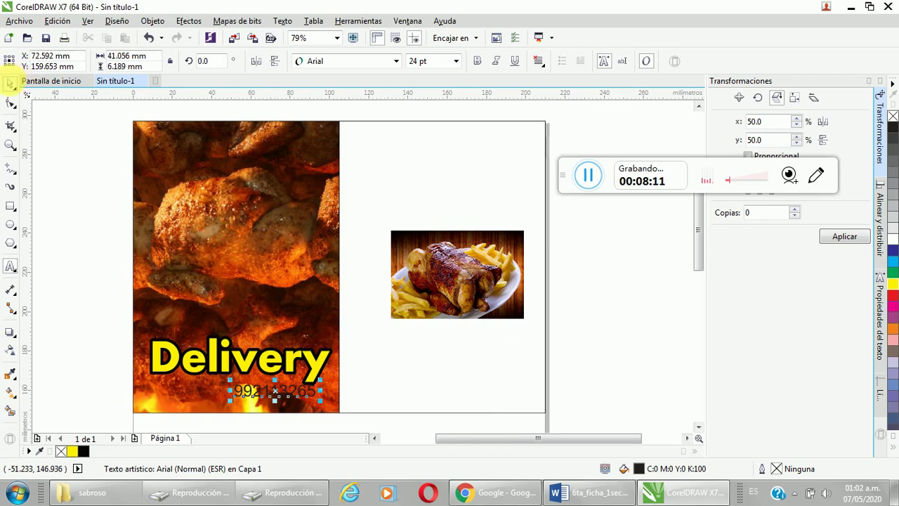
pyautogui.moveTo(298, 391); pyautogui.dragTo(244, 397)
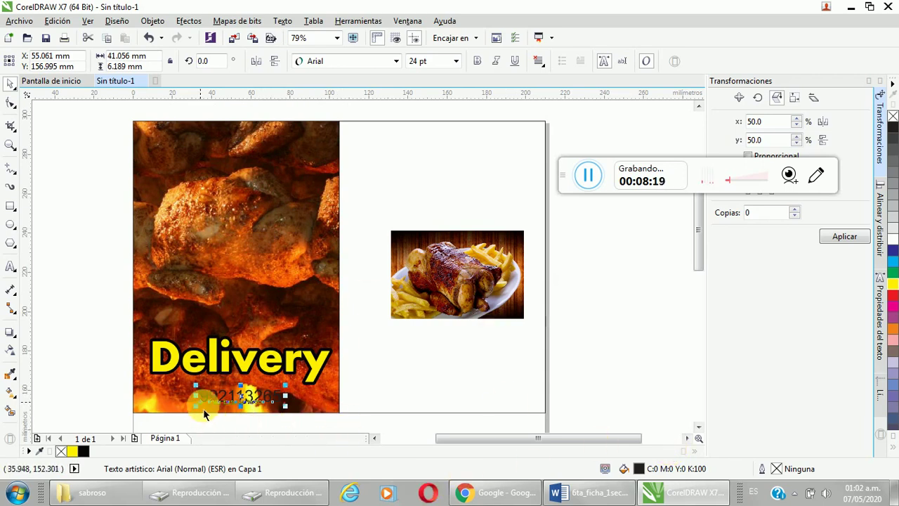
pyautogui.moveTo(201, 417); pyautogui.dragTo(187, 419)
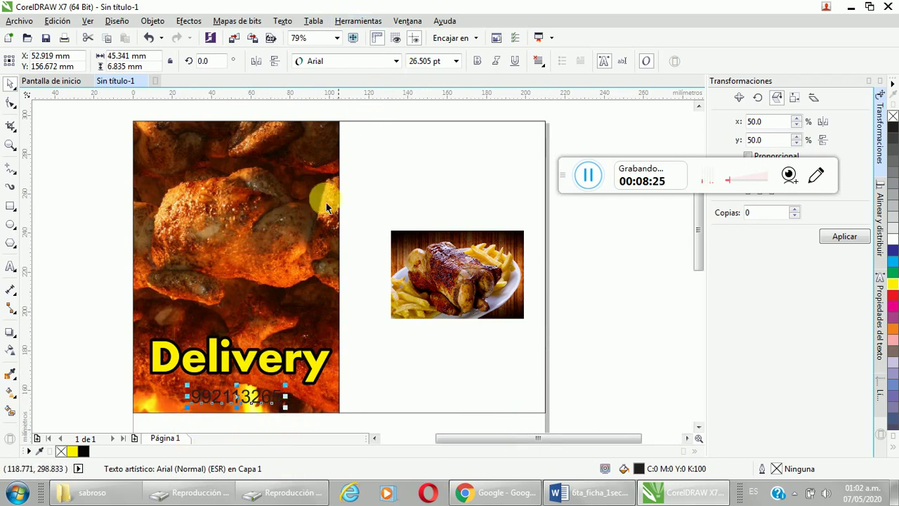
# Step: Set the phone number's font to Aharoni, nudge it right, and fill it green
pyautogui.click(255, 370)
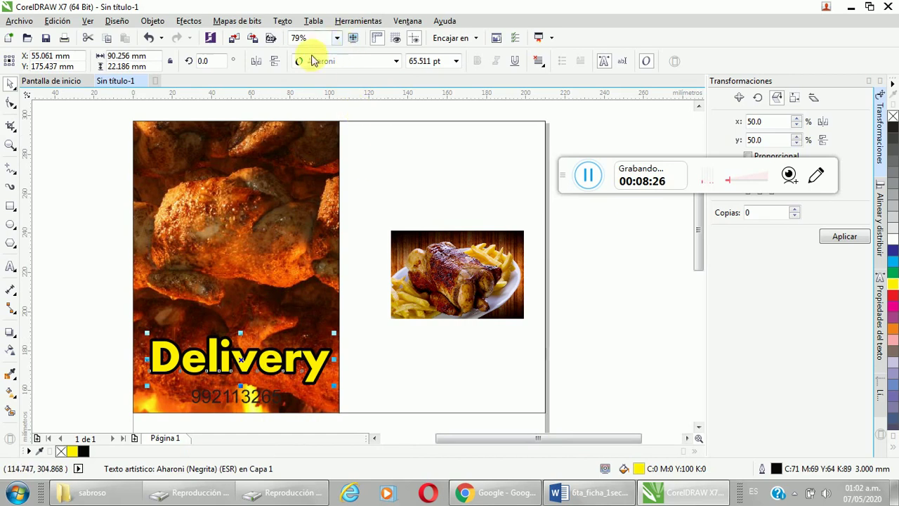
pyautogui.click(251, 406)
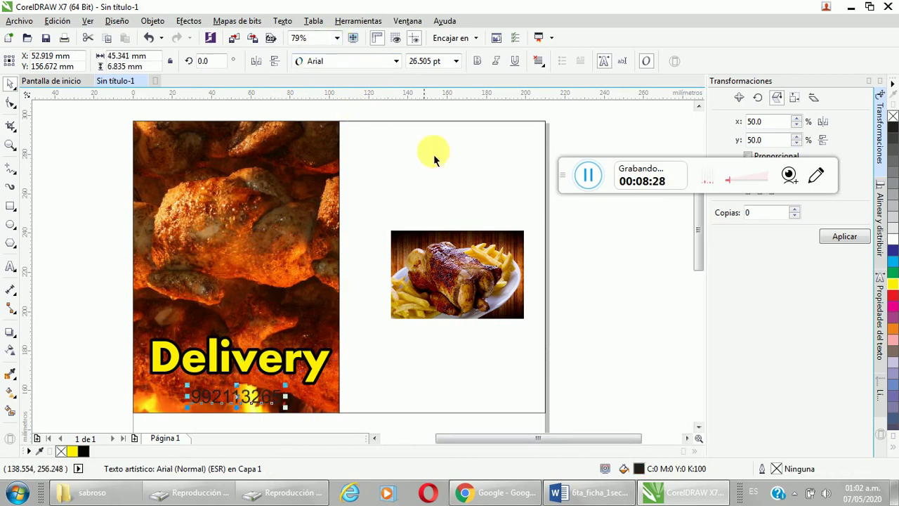
pyautogui.click(394, 62)
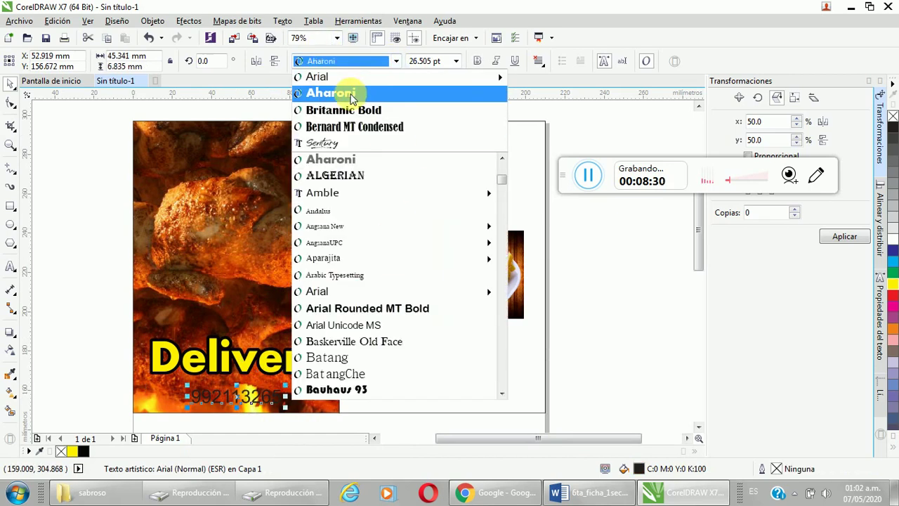
pyautogui.click(351, 94)
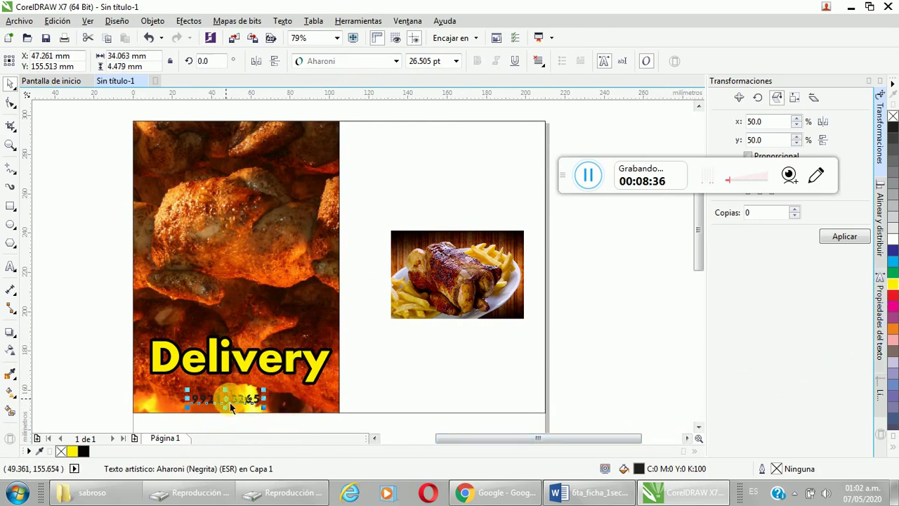
pyautogui.moveTo(239, 397); pyautogui.dragTo(248, 398)
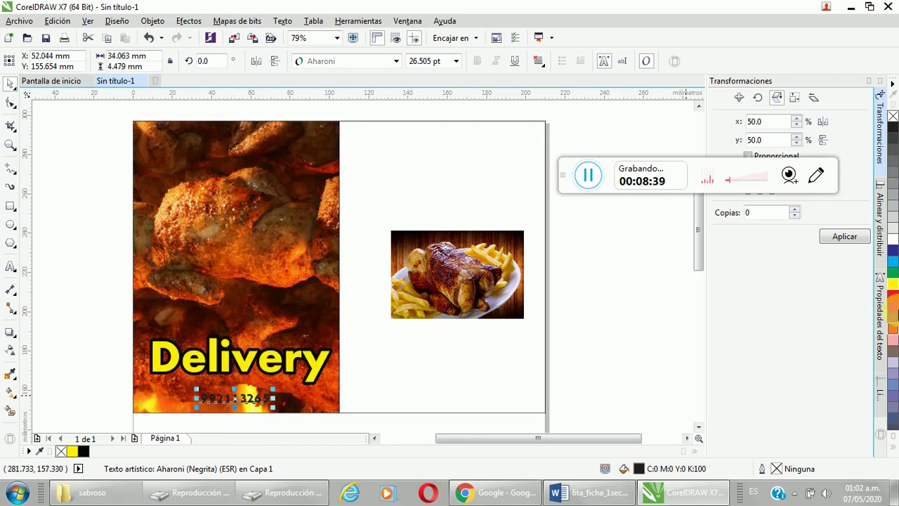
pyautogui.click(892, 278)
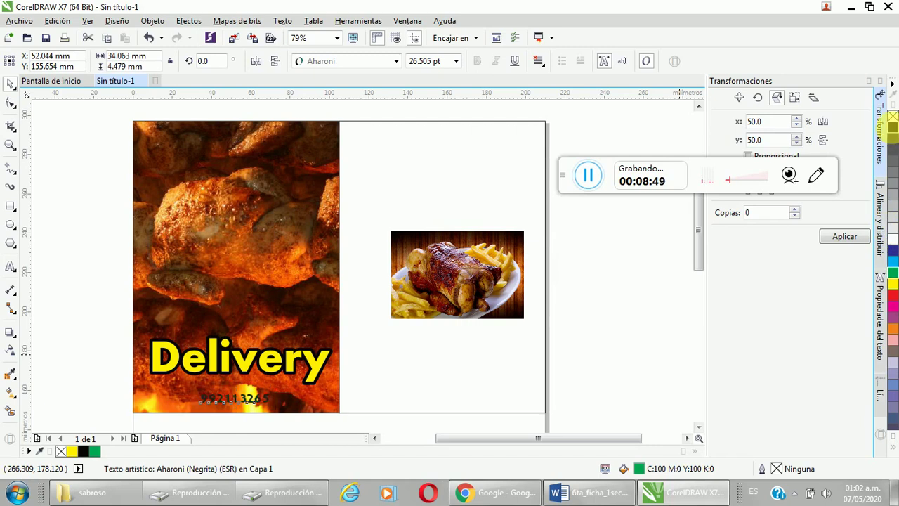
# Step: Fill the phone number black and give it a 2.0 mm solid yellow outline with rounded corners and ends
pyautogui.click(892, 126)
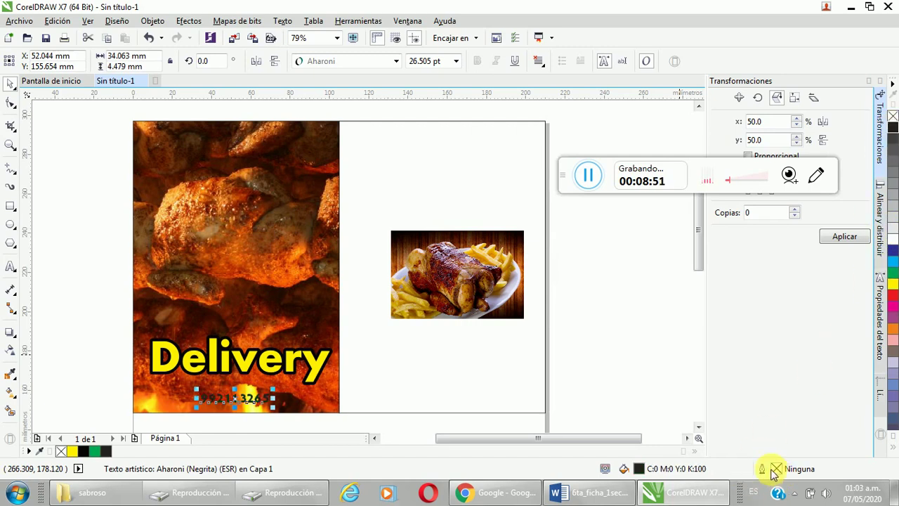
pyautogui.doubleClick(774, 470)
pyautogui.click(349, 160)
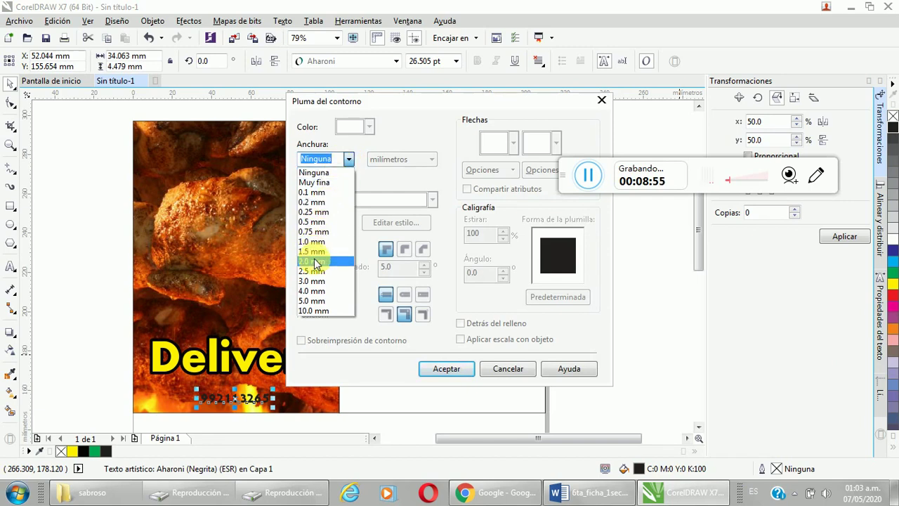
pyautogui.click(316, 262)
pyautogui.click(368, 127)
pyautogui.click(363, 162)
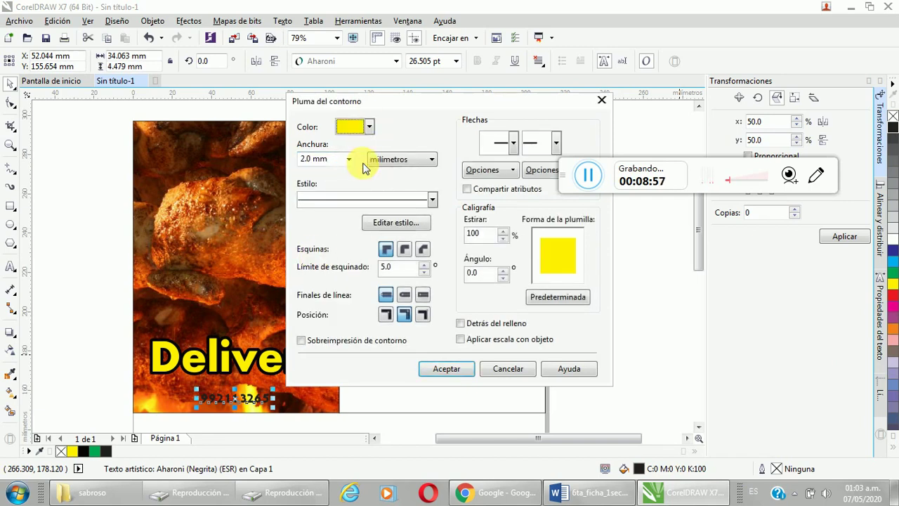
pyautogui.click(432, 202)
pyautogui.click(430, 200)
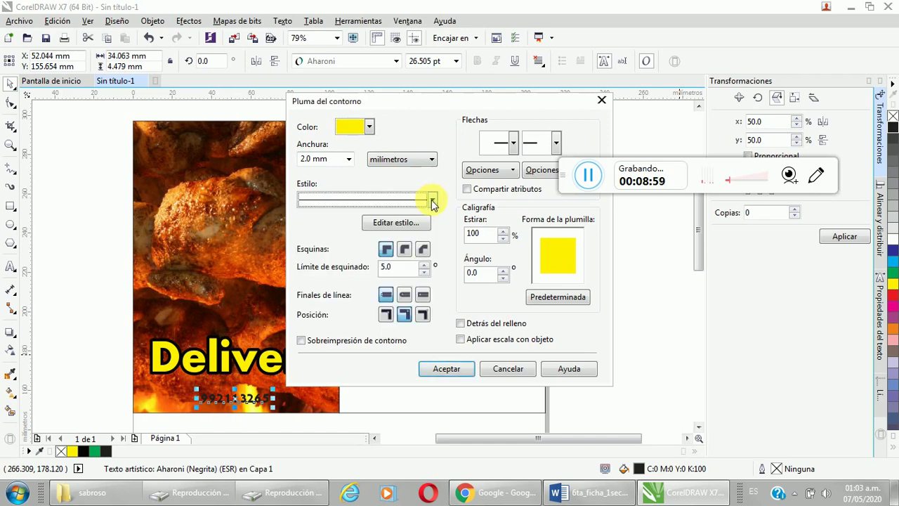
pyautogui.click(405, 251)
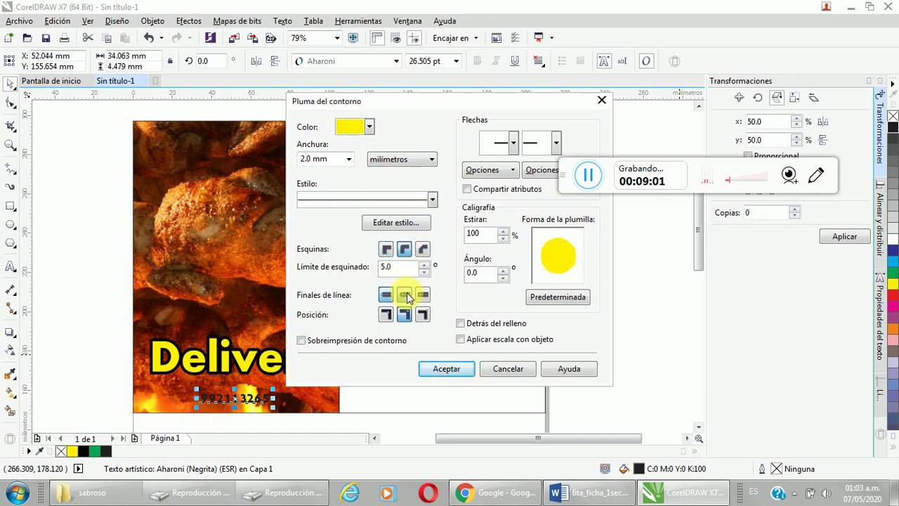
pyautogui.click(406, 295)
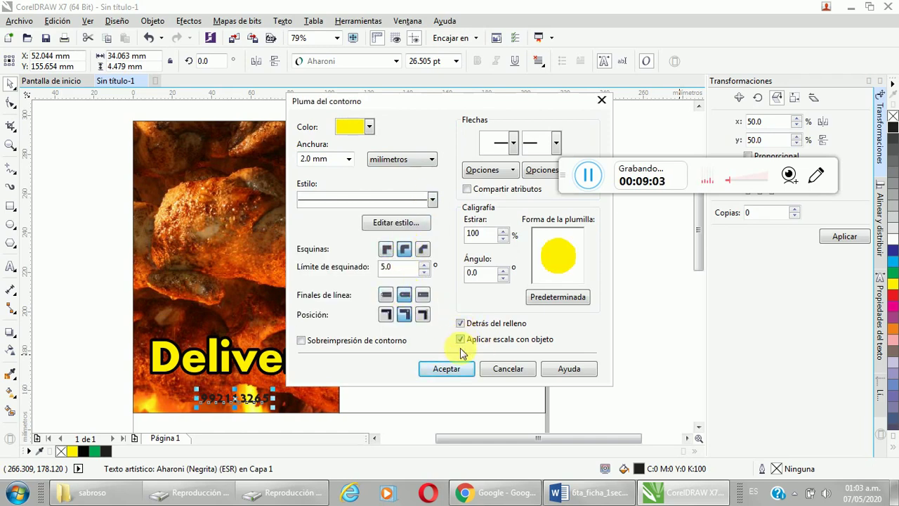
pyautogui.click(452, 369)
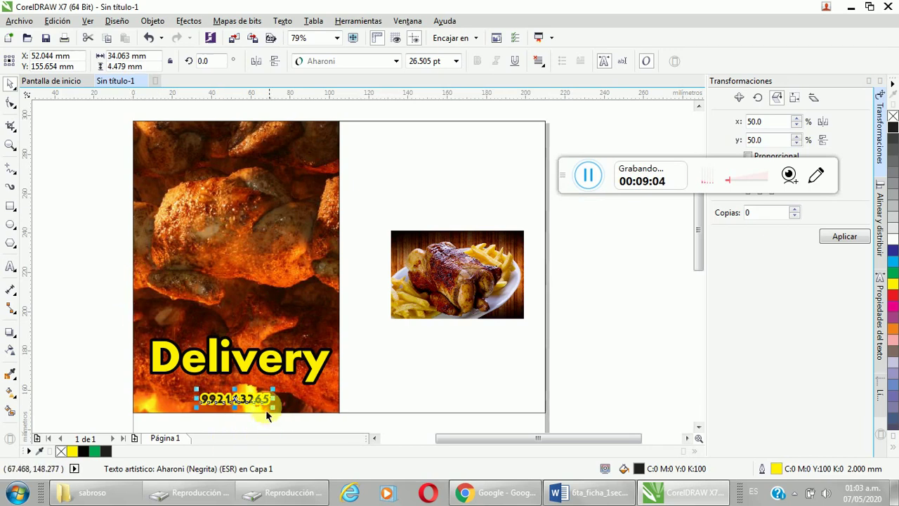
# Step: Enlarge the outlined phone number to about 33.6 pt, then select the Delivery heading
pyautogui.click(94, 363)
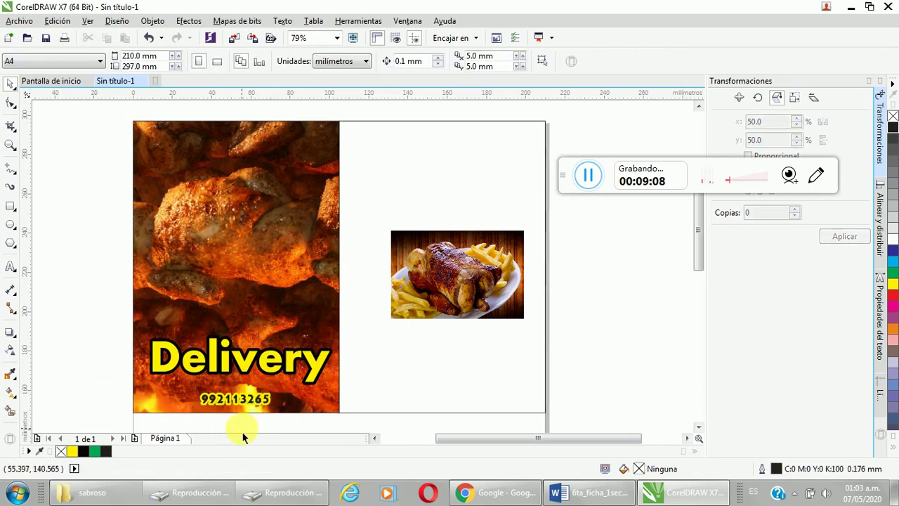
pyautogui.click(267, 400)
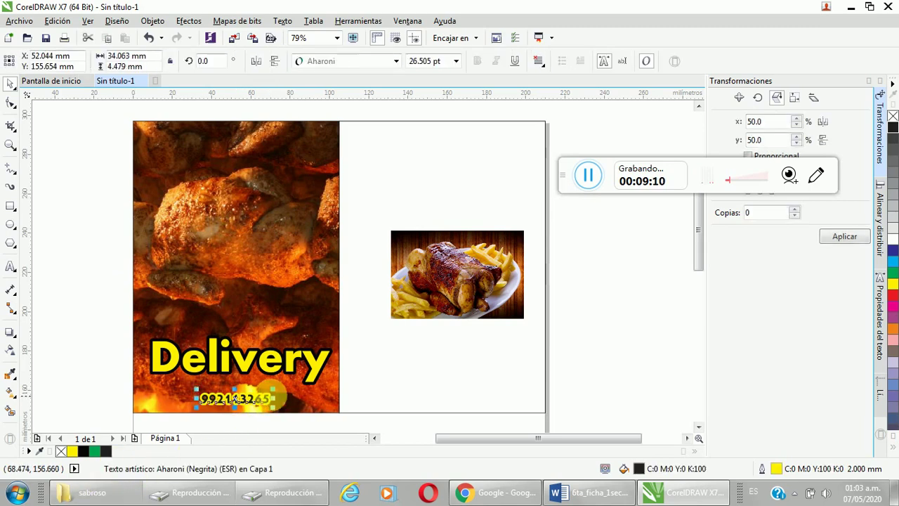
pyautogui.moveTo(274, 397)
pyautogui.mouseDown()
pyautogui.moveTo(316, 415)
pyautogui.moveTo(317, 402)
pyautogui.moveTo(266, 407)
pyautogui.moveTo(281, 405)
pyautogui.mouseUp()
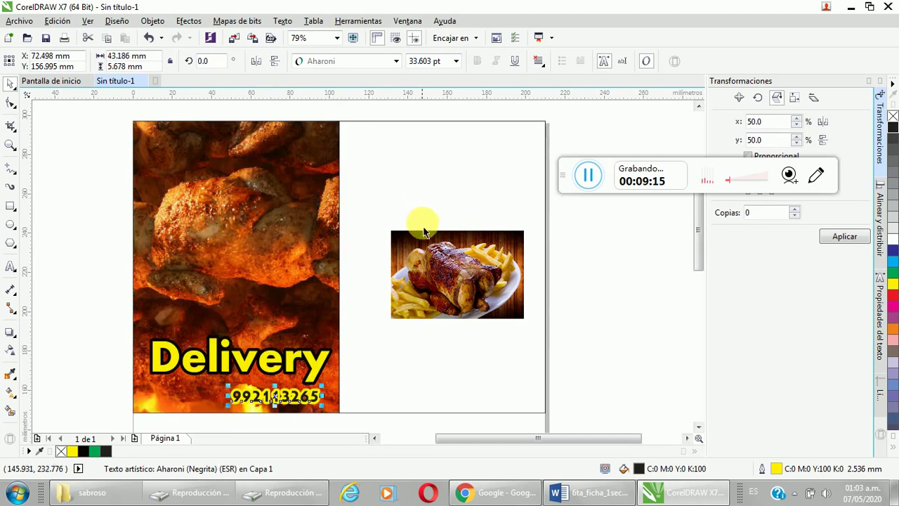
pyautogui.click(14, 265)
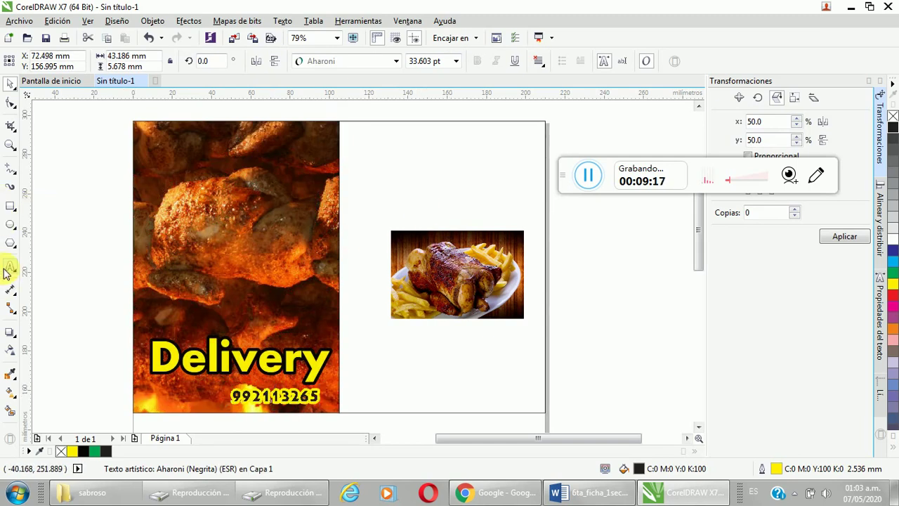
pyautogui.click(10, 85)
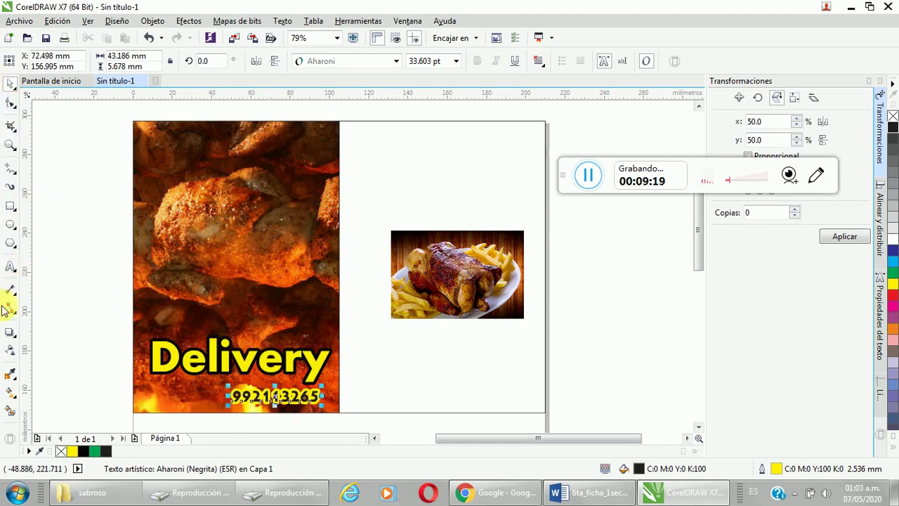
pyautogui.click(219, 363)
# Step: Copy Delivery to the page's top right, retype it as 'Sabroso', and shrink it slightly
pyautogui.moveTo(222, 371); pyautogui.dragTo(411, 167)
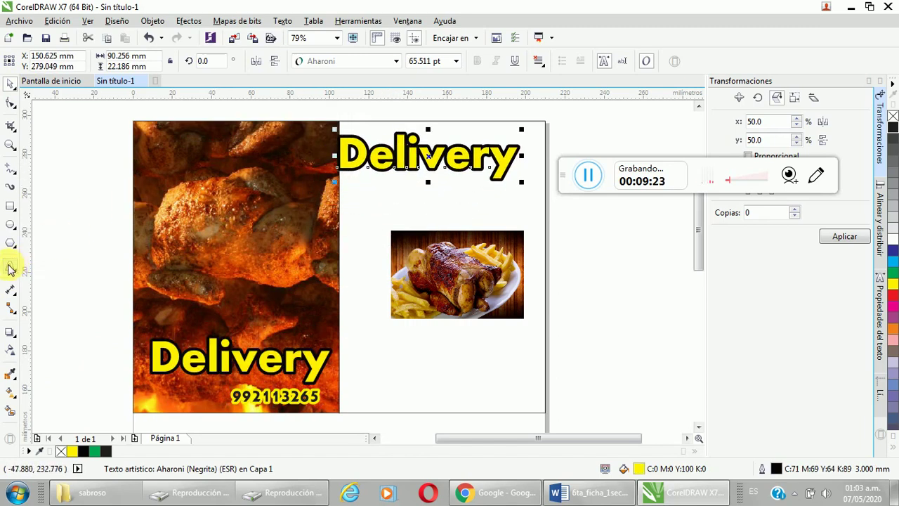
pyautogui.click(10, 268)
pyautogui.click(516, 156)
pyautogui.click(342, 156)
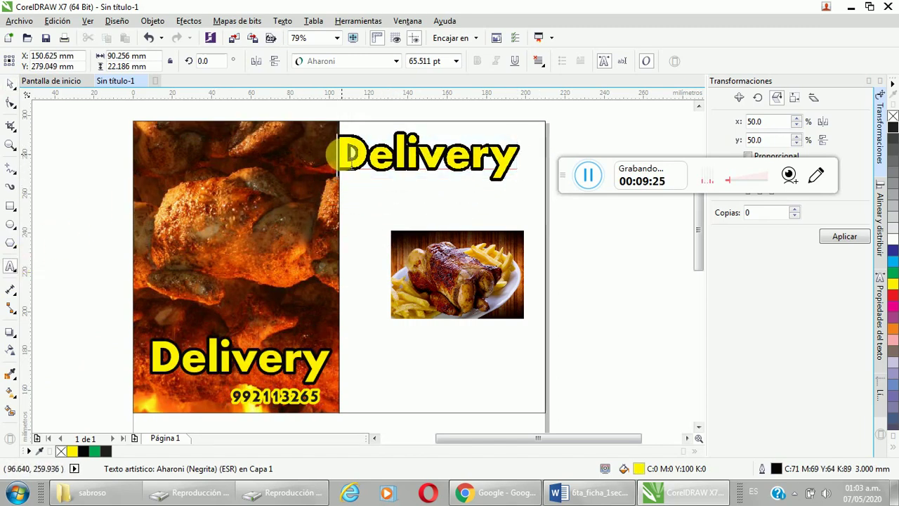
pyautogui.write('Sabro')
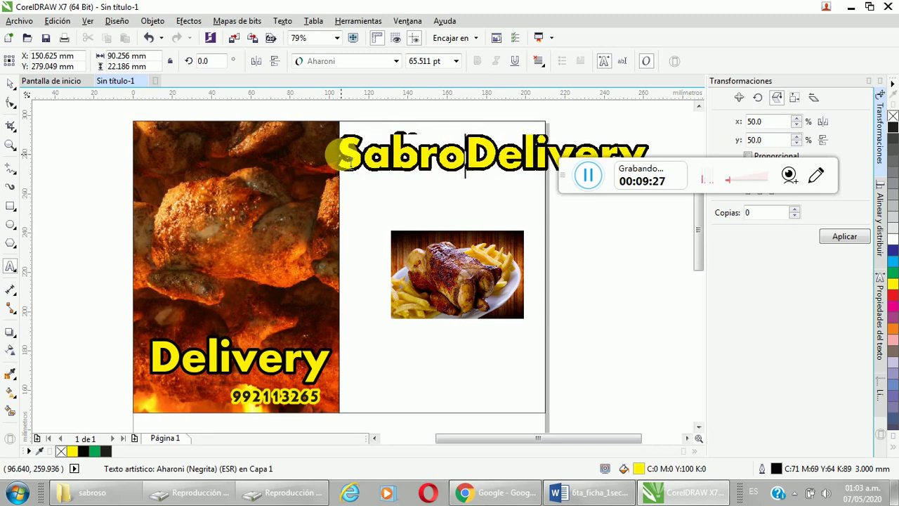
pyautogui.write('so')
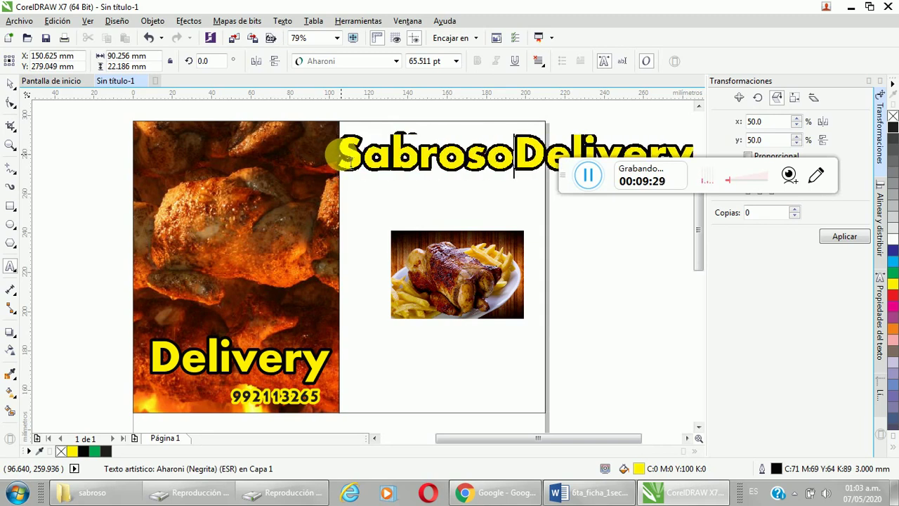
pyautogui.hotkey('shift', 'End')
pyautogui.press('Delete')
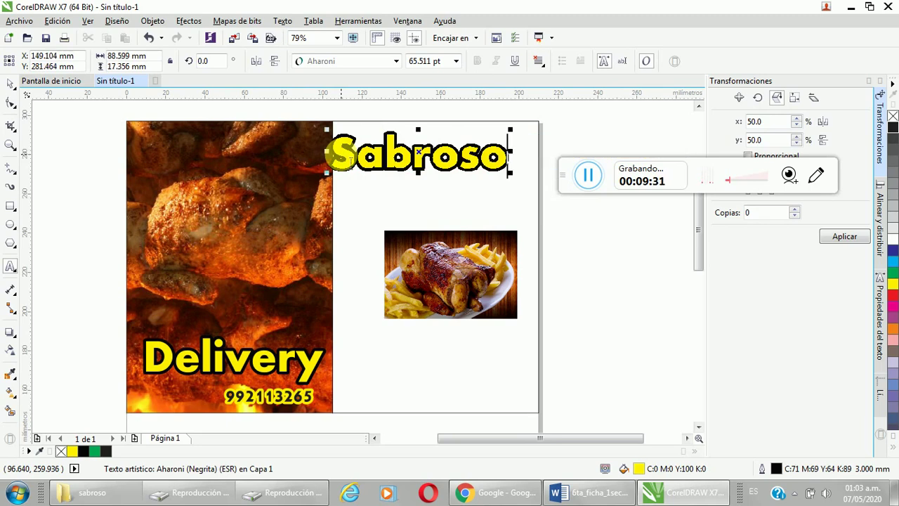
pyautogui.click(10, 83)
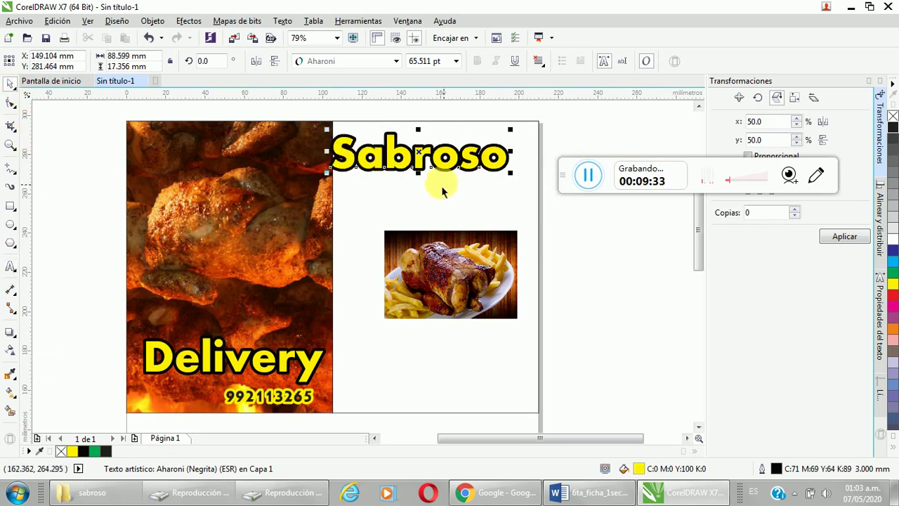
pyautogui.moveTo(424, 155); pyautogui.dragTo(449, 156)
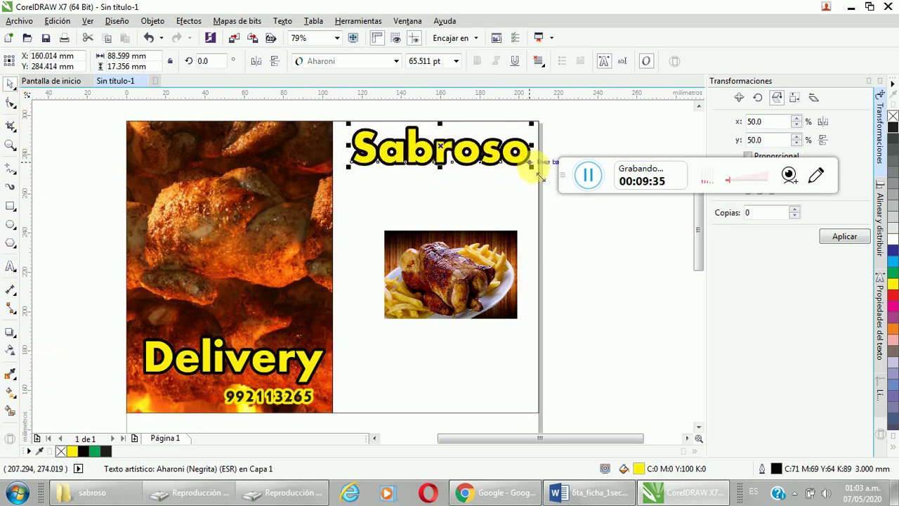
pyautogui.moveTo(531, 166)
pyautogui.mouseDown()
pyautogui.moveTo(507, 168)
pyautogui.moveTo(527, 172)
pyautogui.mouseUp()
# Step: Move the chicken photo up under Sabroso and enlarge it from a corner handle
pyautogui.click(481, 270)
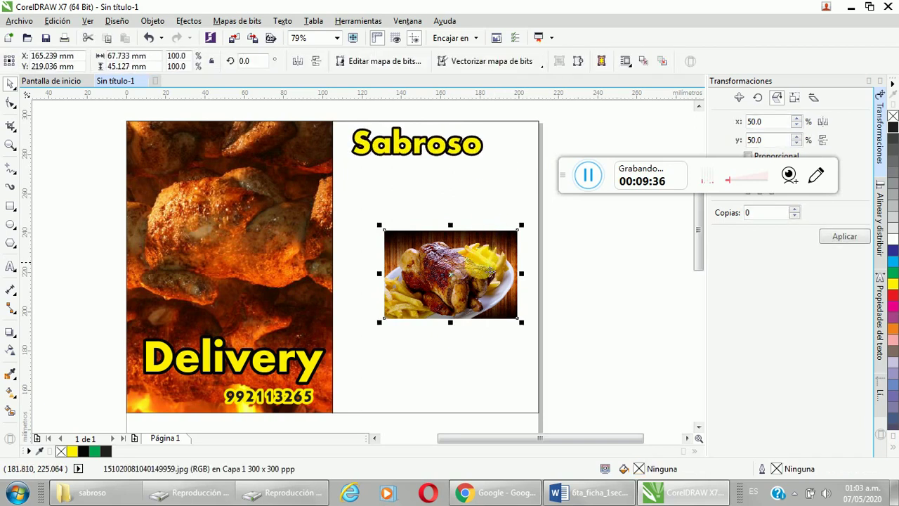
pyautogui.moveTo(482, 271); pyautogui.dragTo(502, 212)
pyautogui.moveTo(398, 264); pyautogui.dragTo(348, 301)
pyautogui.click(416, 259)
pyautogui.click(373, 295)
pyautogui.click(578, 255)
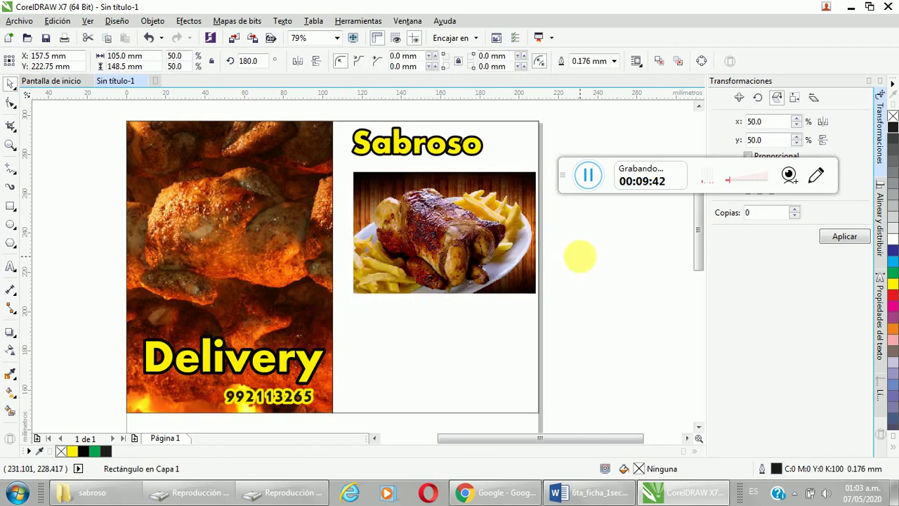
pyautogui.click(481, 238)
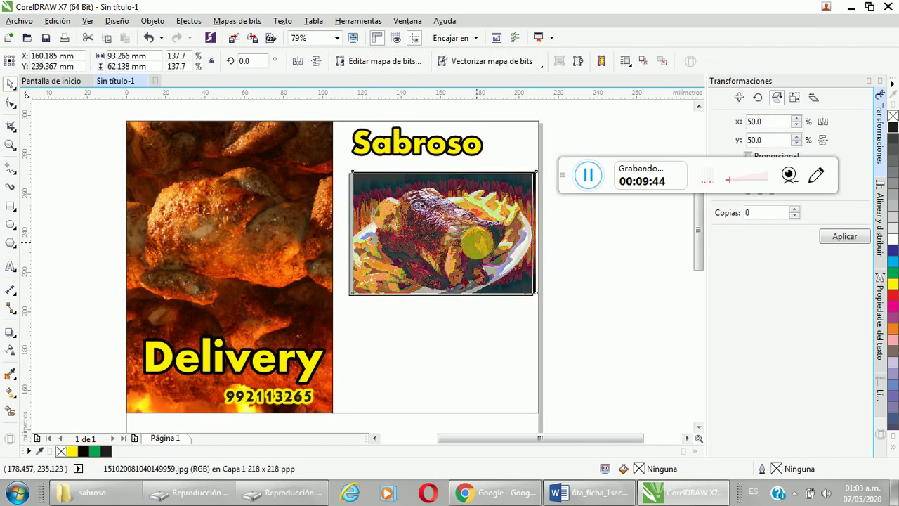
pyautogui.click(476, 210)
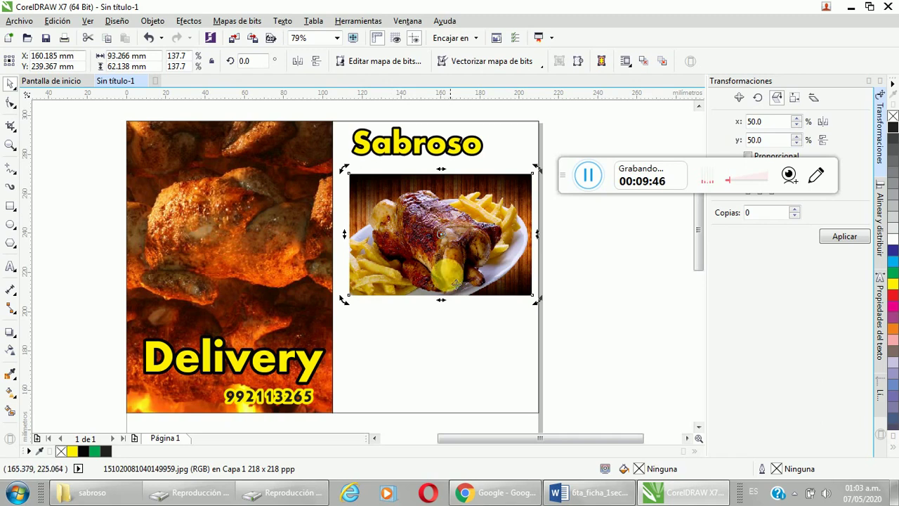
pyautogui.click(10, 205)
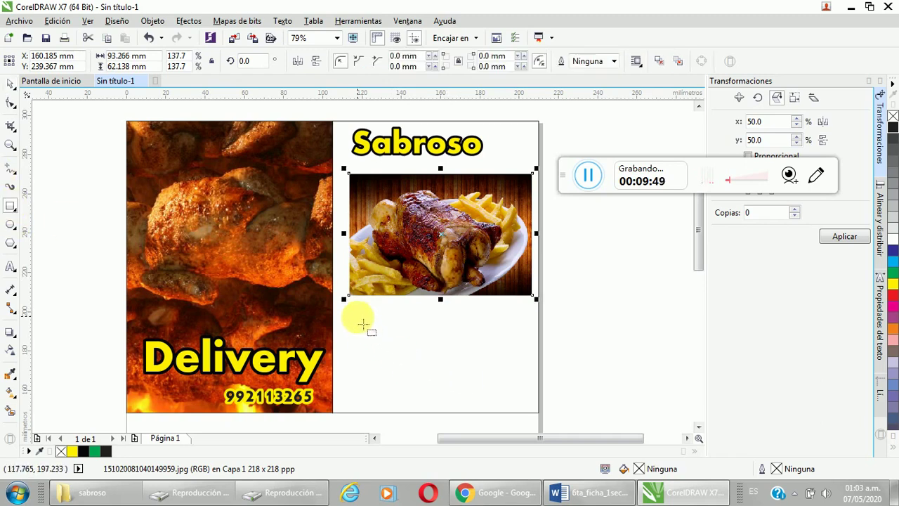
# Step: Draw a rectangle in the lower right column and round its left corners
pyautogui.moveTo(357, 317); pyautogui.dragTo(545, 420)
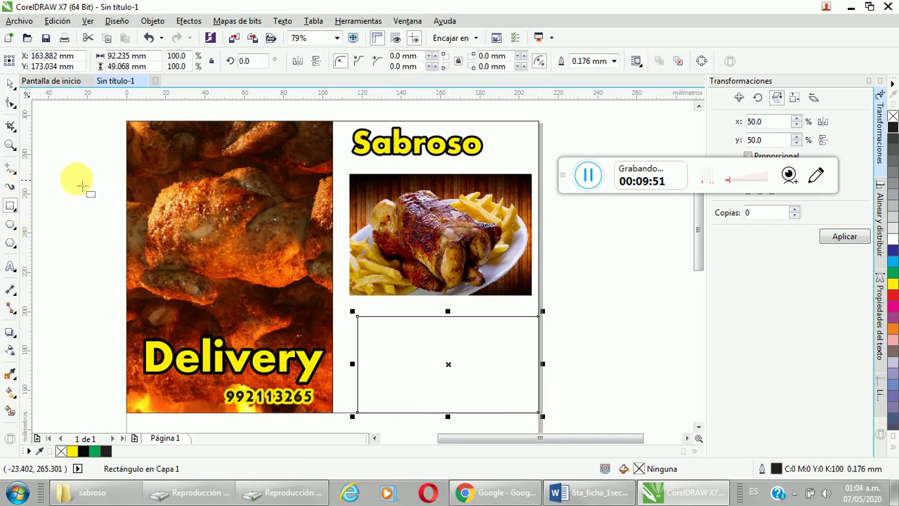
pyautogui.click(10, 103)
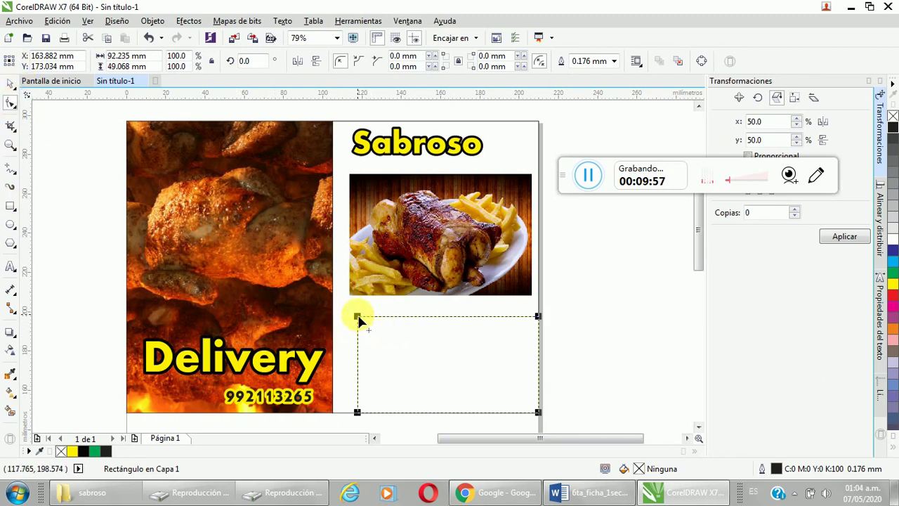
pyautogui.moveTo(359, 321); pyautogui.dragTo(397, 320)
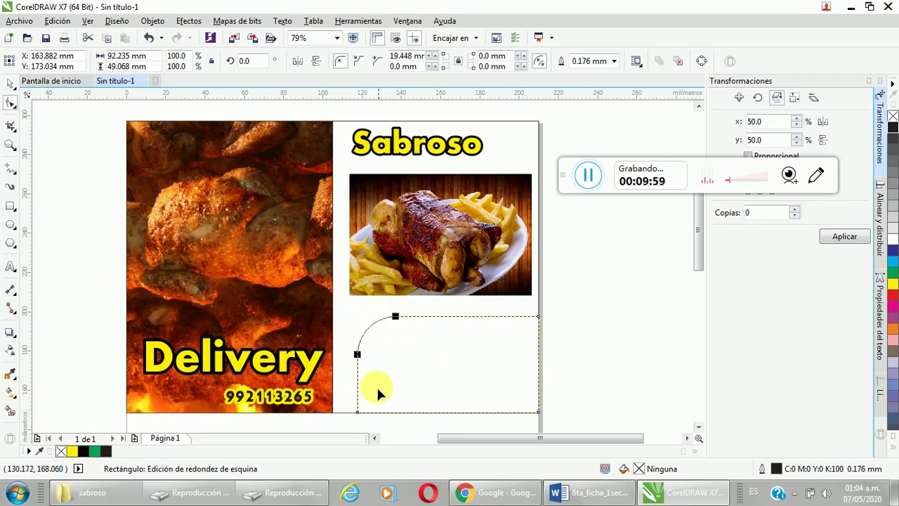
pyautogui.click(357, 413)
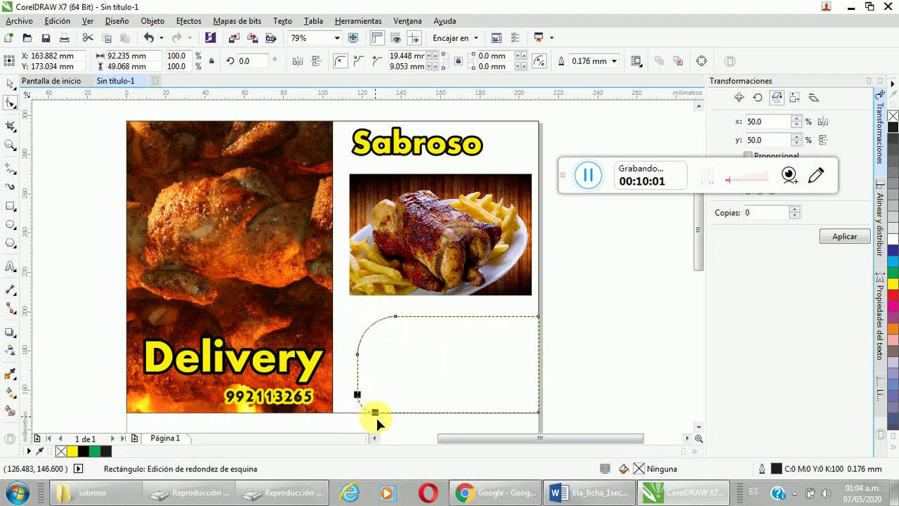
# Step: Move the chicken photo off-page to the right and place the rounded rectangle under Sabroso, slightly taller
pyautogui.click(10, 83)
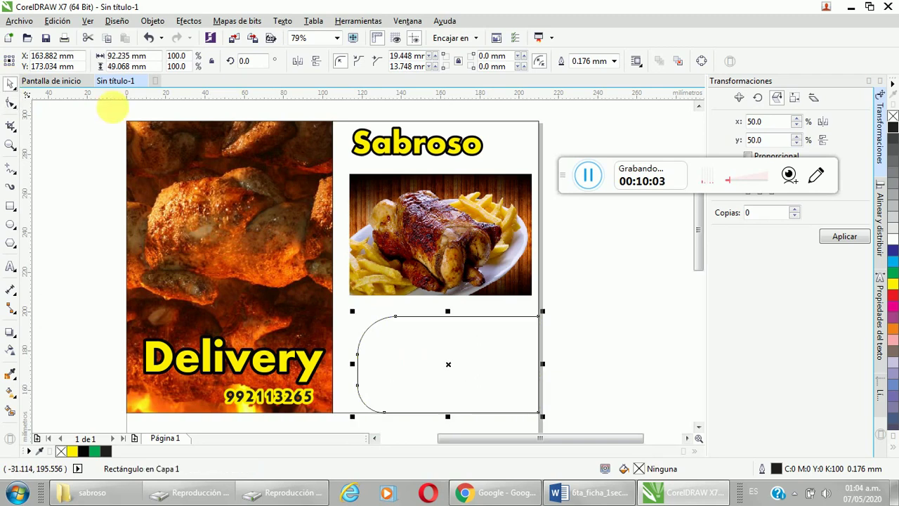
pyautogui.click(482, 239)
pyautogui.moveTo(482, 238); pyautogui.dragTo(669, 340)
pyautogui.click(485, 340)
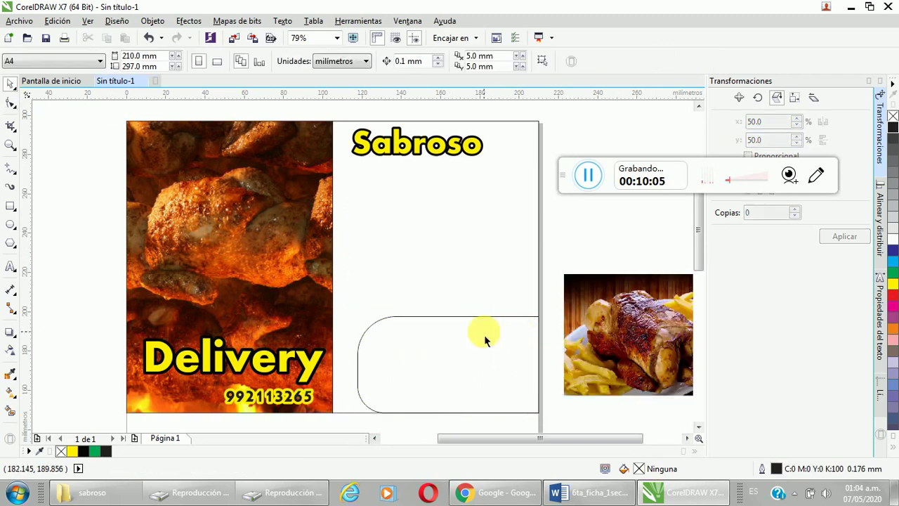
pyautogui.click(486, 323)
pyautogui.moveTo(457, 372); pyautogui.dragTo(456, 225)
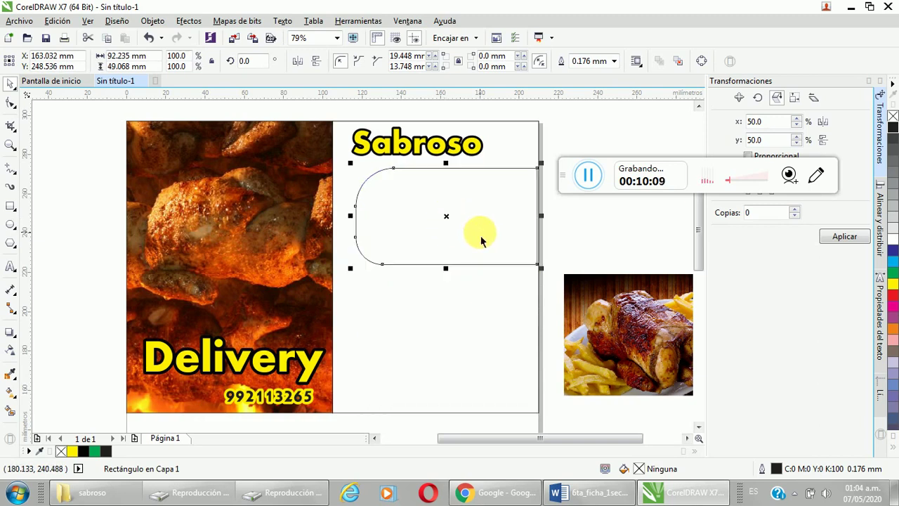
pyautogui.moveTo(445, 268); pyautogui.dragTo(445, 271)
# Step: Nudge Sabroso into place, then PowerClip the chicken photo inside the rounded rectangle frame
pyautogui.click(415, 151)
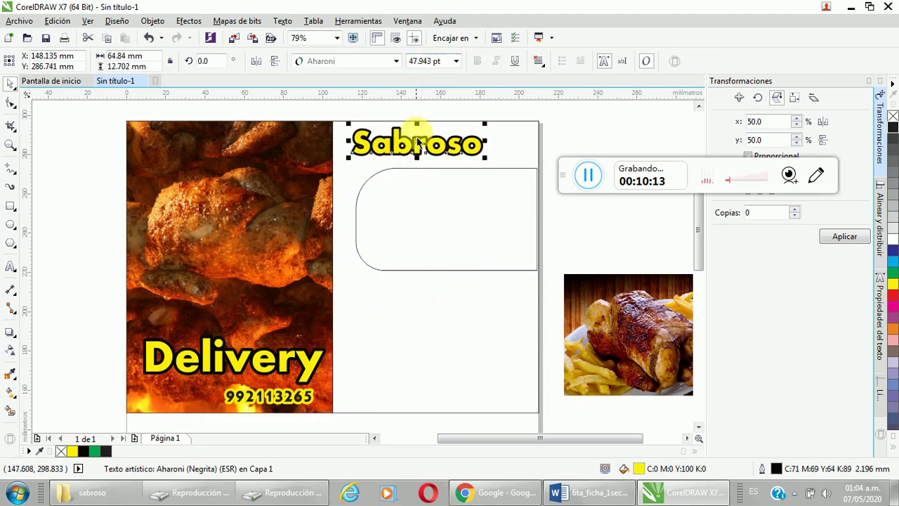
pyautogui.moveTo(413, 141)
pyautogui.mouseDown()
pyautogui.moveTo(436, 209)
pyautogui.moveTo(409, 132)
pyautogui.moveTo(421, 135)
pyautogui.mouseUp()
pyautogui.click(603, 309)
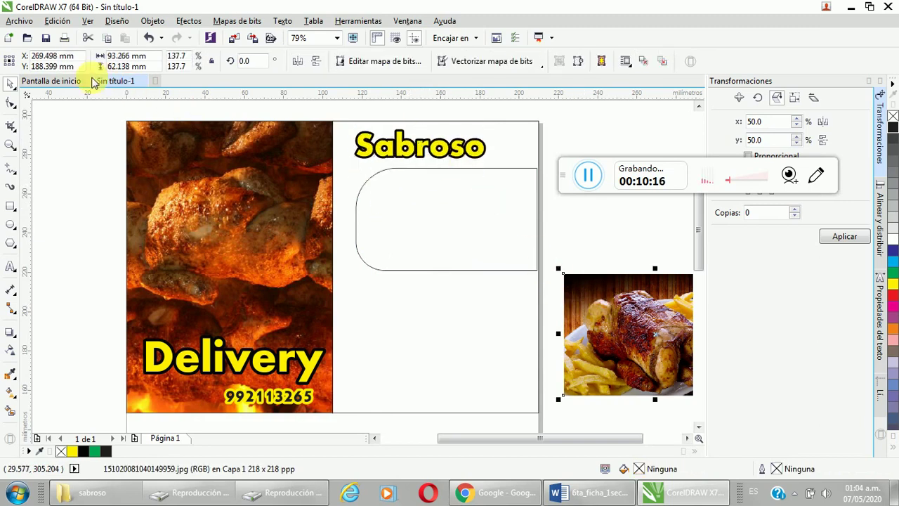
pyautogui.click(152, 21)
pyautogui.moveTo(208, 135)
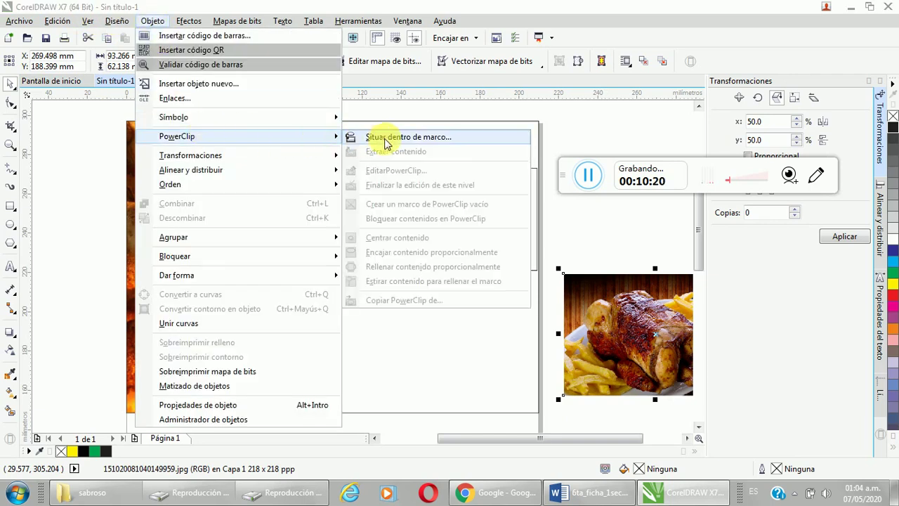
pyautogui.click(357, 137)
pyautogui.click(436, 179)
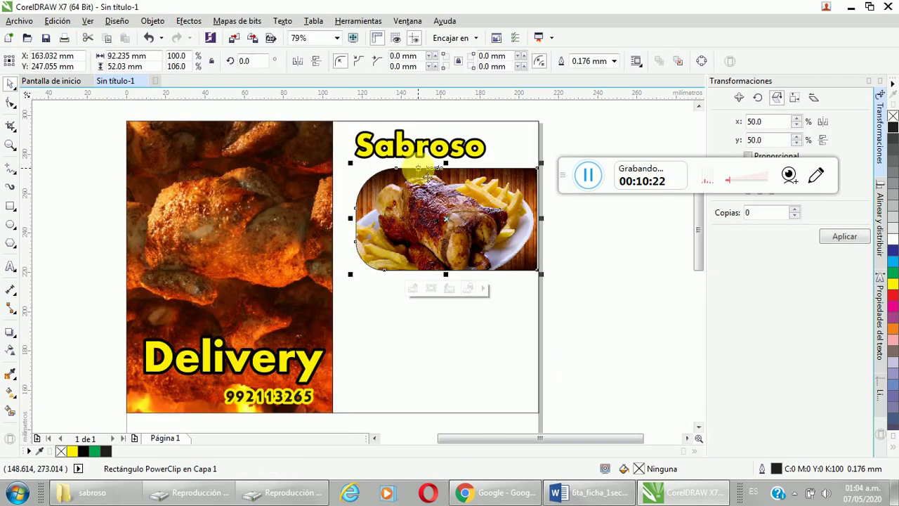
pyautogui.click(518, 305)
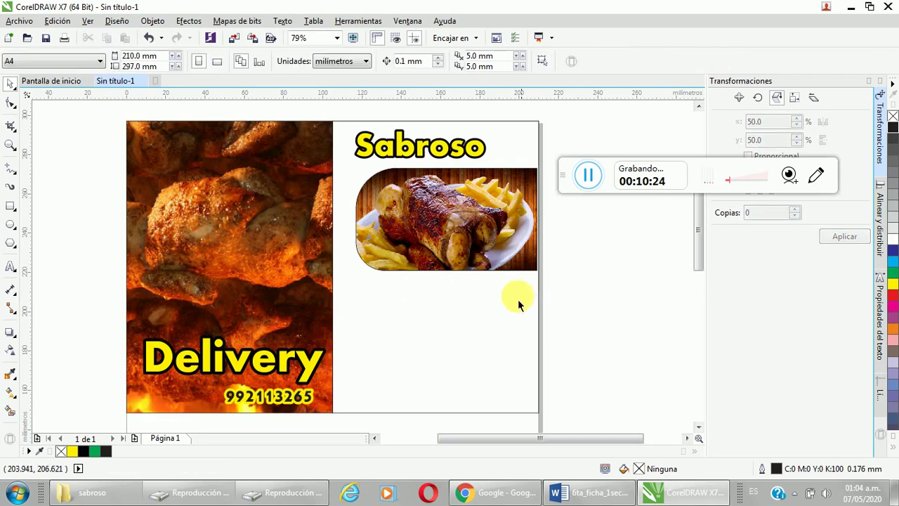
pyautogui.click(449, 245)
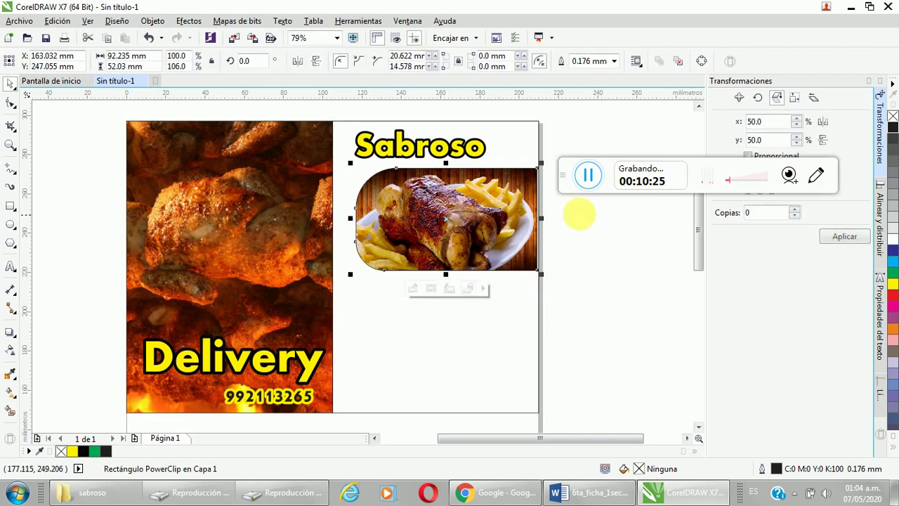
pyautogui.click(484, 363)
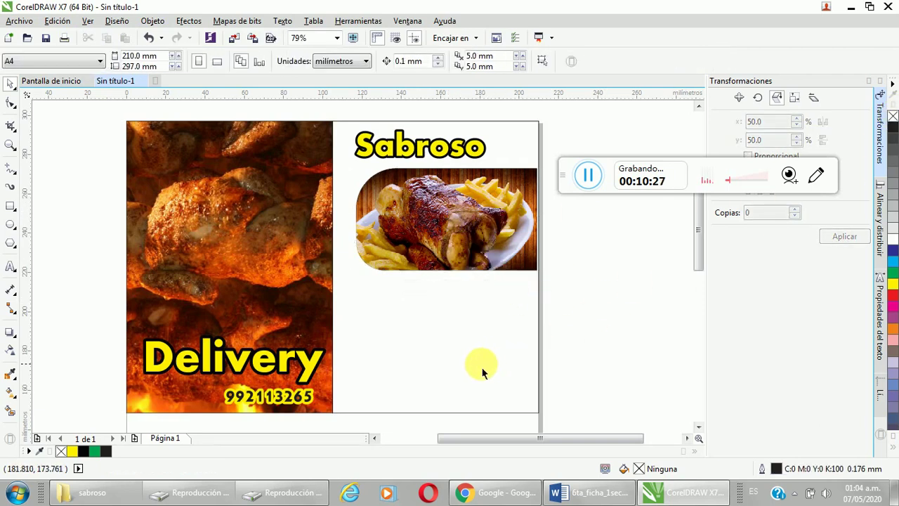
# Step: Give the right-hand column rectangle a uniform orange fill, #F35C0D, eyedropped from the flame photo
pyautogui.click(523, 130)
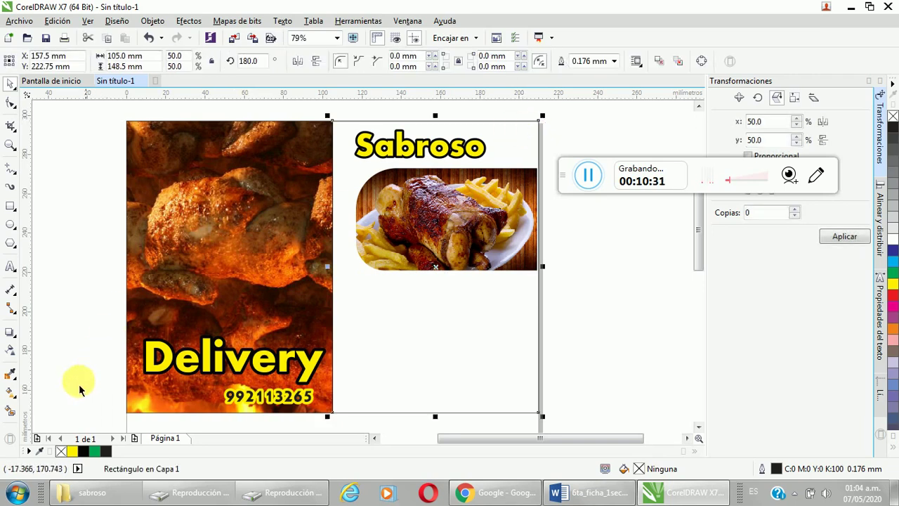
pyautogui.click(8, 395)
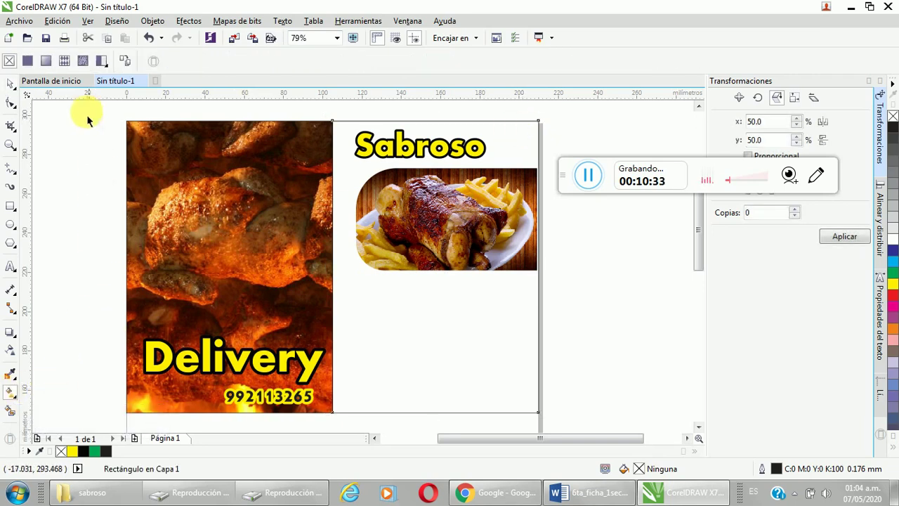
pyautogui.click(28, 65)
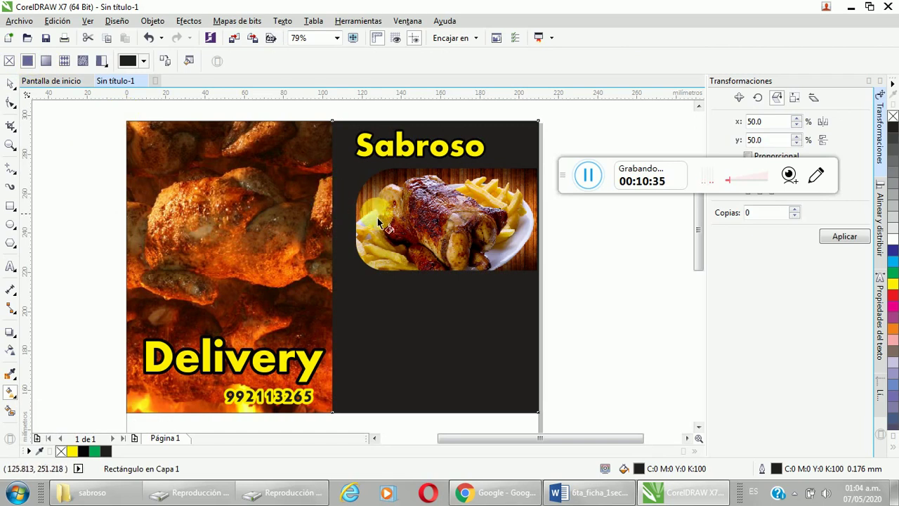
pyautogui.click(144, 61)
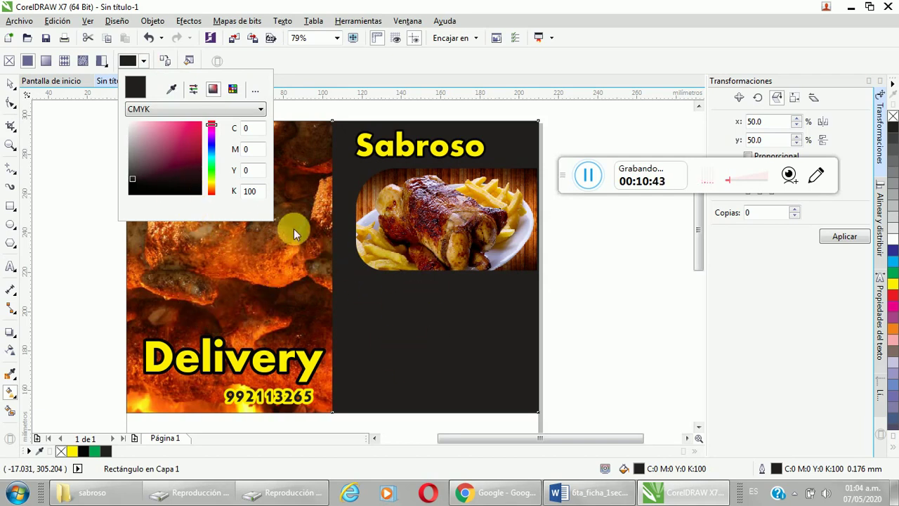
pyautogui.click(172, 89)
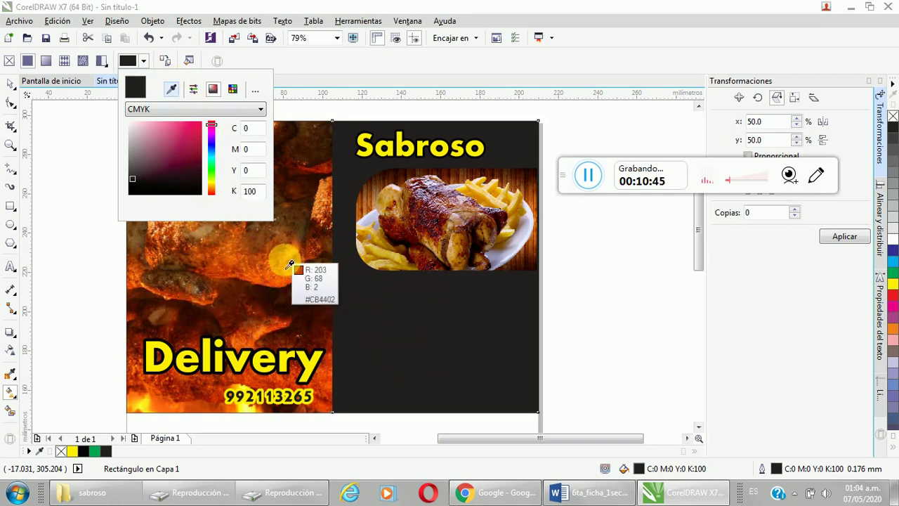
pyautogui.click(268, 265)
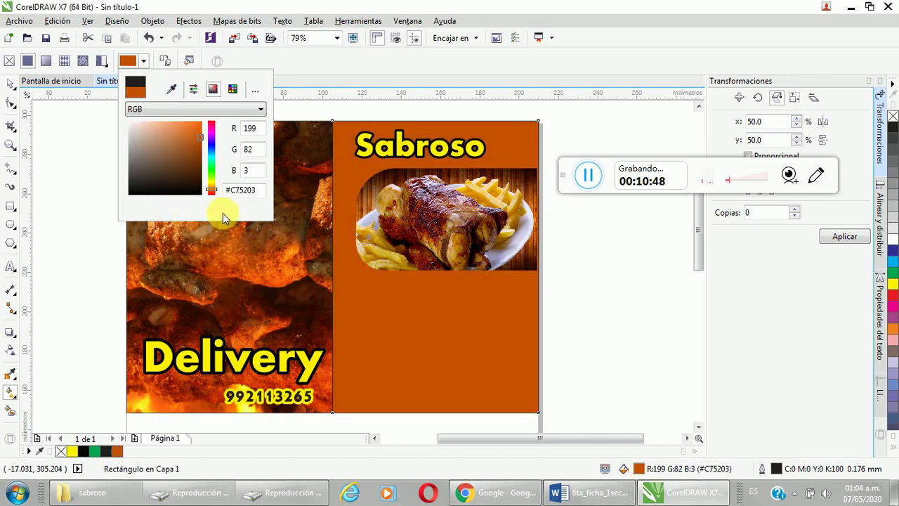
pyautogui.click(171, 88)
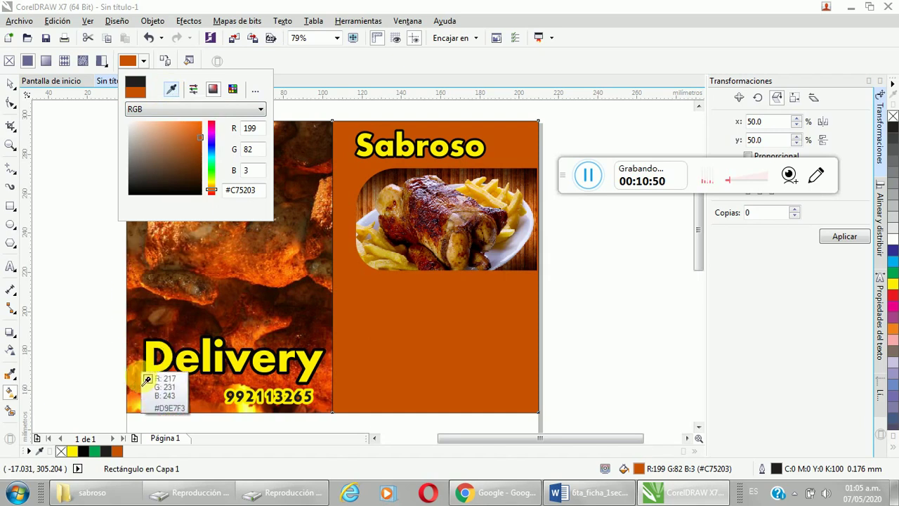
pyautogui.click(166, 409)
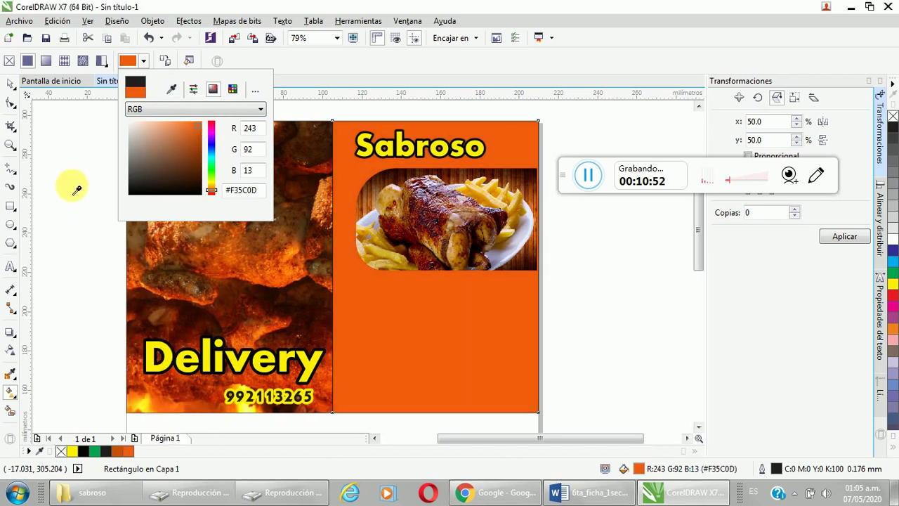
pyautogui.click(127, 63)
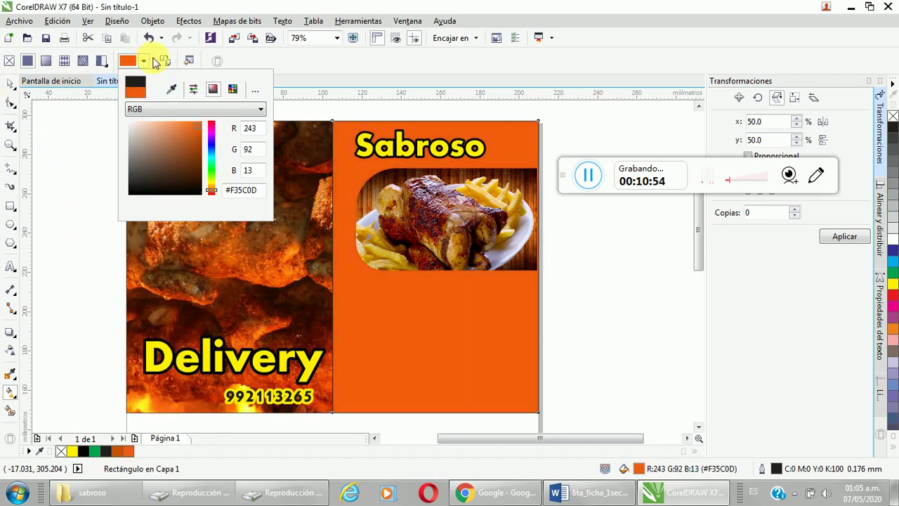
pyautogui.click(485, 307)
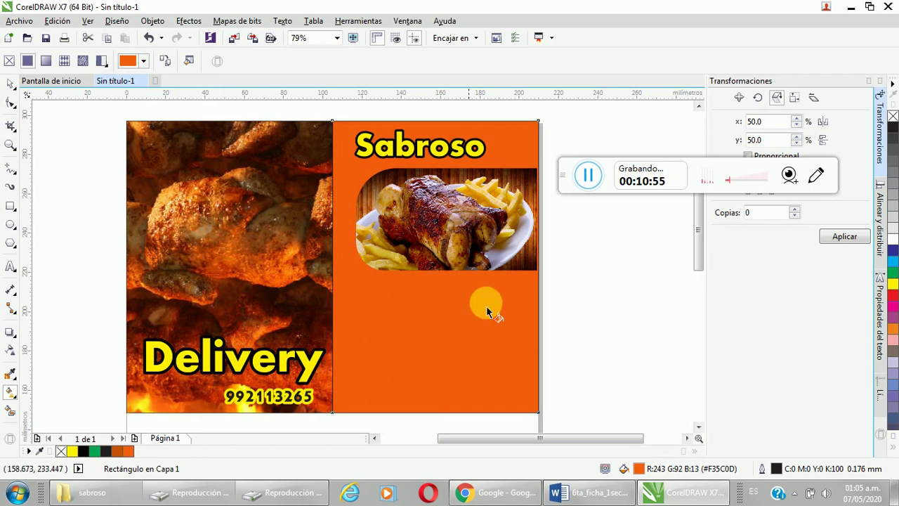
# Step: Type the menu text 'Papas + ensalada y todas las cremas' in the orange column
pyautogui.click(12, 85)
pyautogui.click(96, 307)
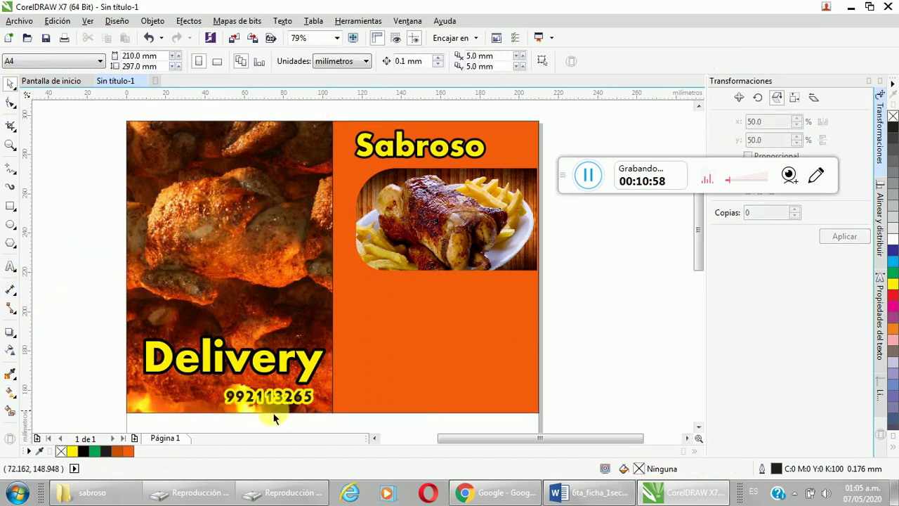
pyautogui.click(10, 267)
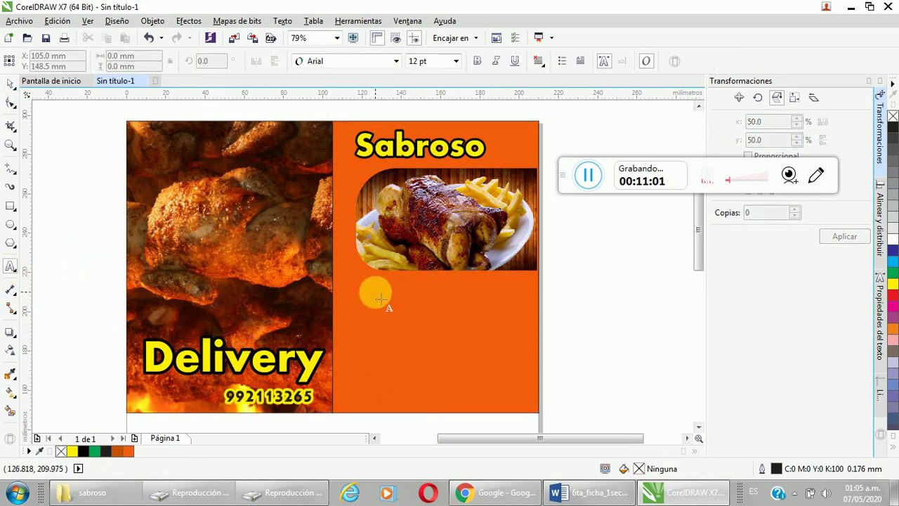
pyautogui.click(423, 287)
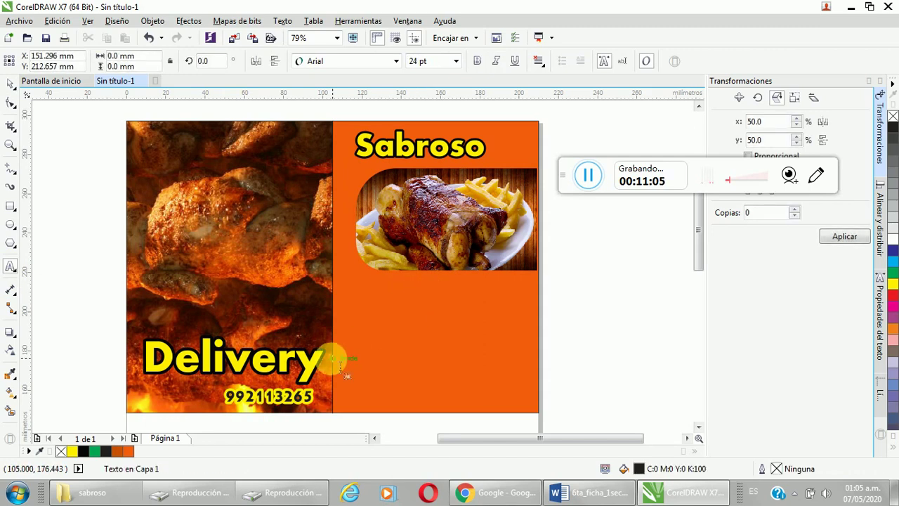
pyautogui.write('Papas')
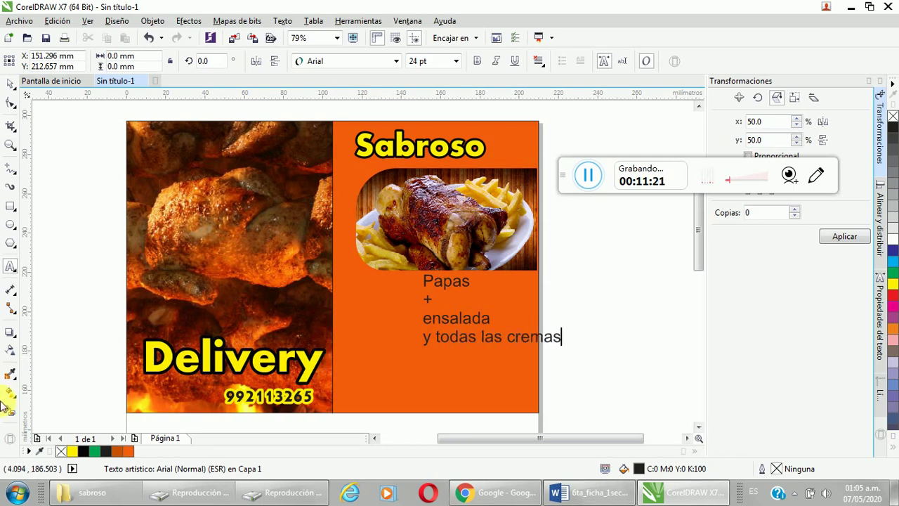
pyautogui.press('Escape')
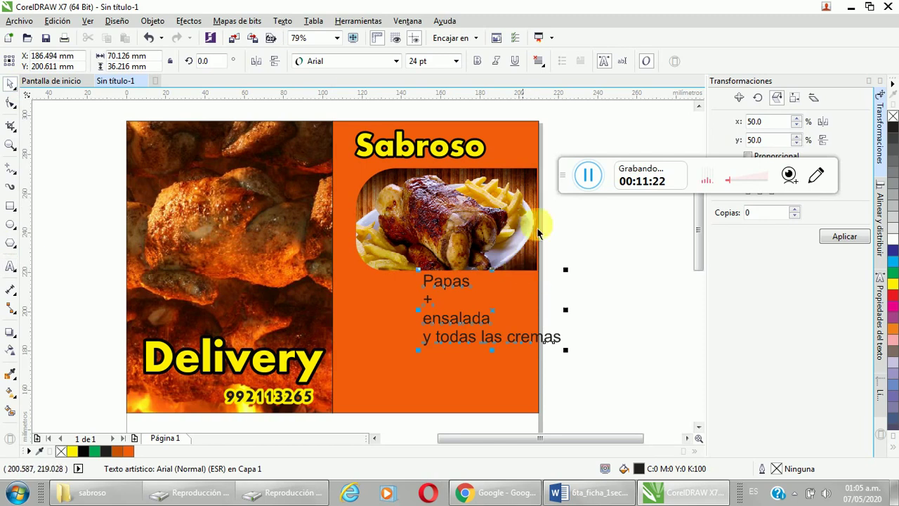
# Step: Centre the menu text lines and move the text lower in the orange column
pyautogui.click(538, 62)
pyautogui.click(562, 107)
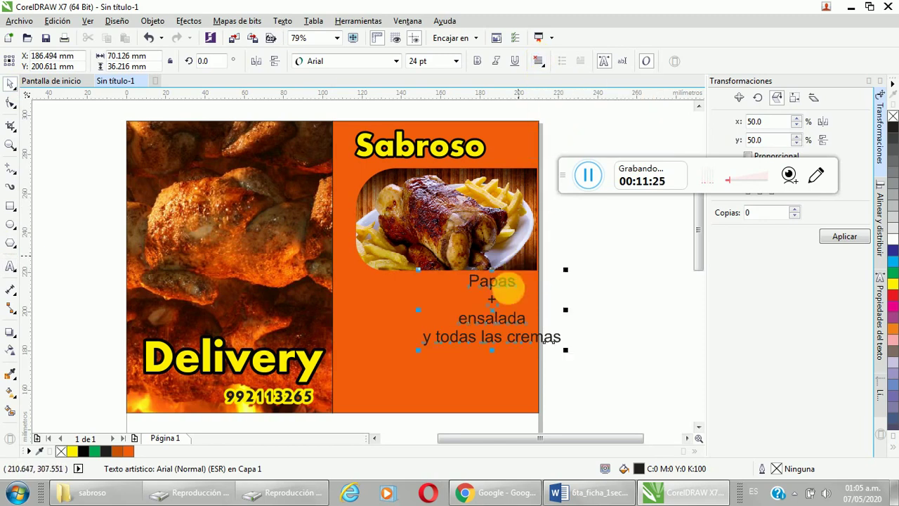
pyautogui.moveTo(488, 316); pyautogui.dragTo(450, 377)
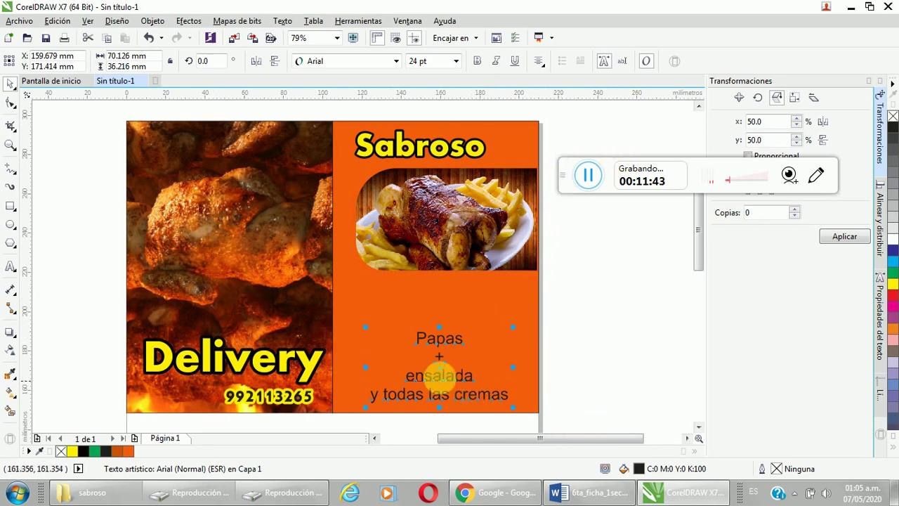
pyautogui.moveTo(449, 377); pyautogui.dragTo(446, 374)
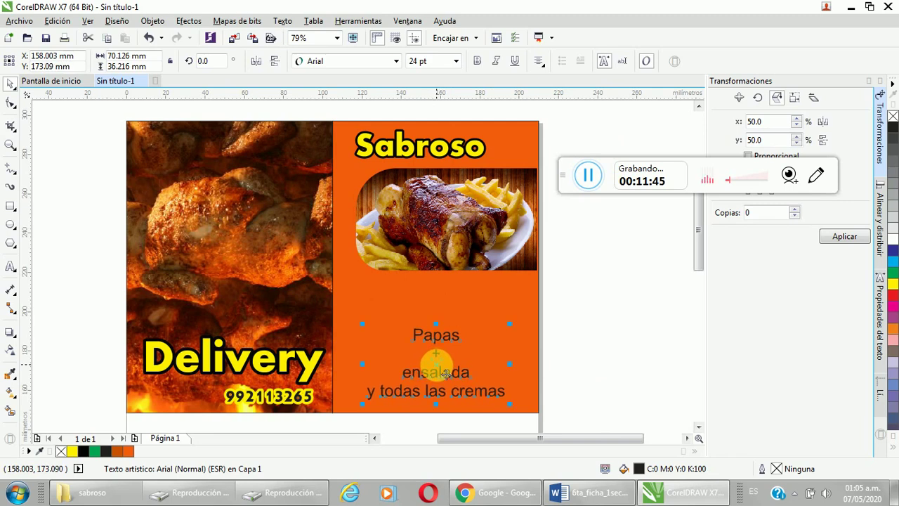
pyautogui.click(18, 21)
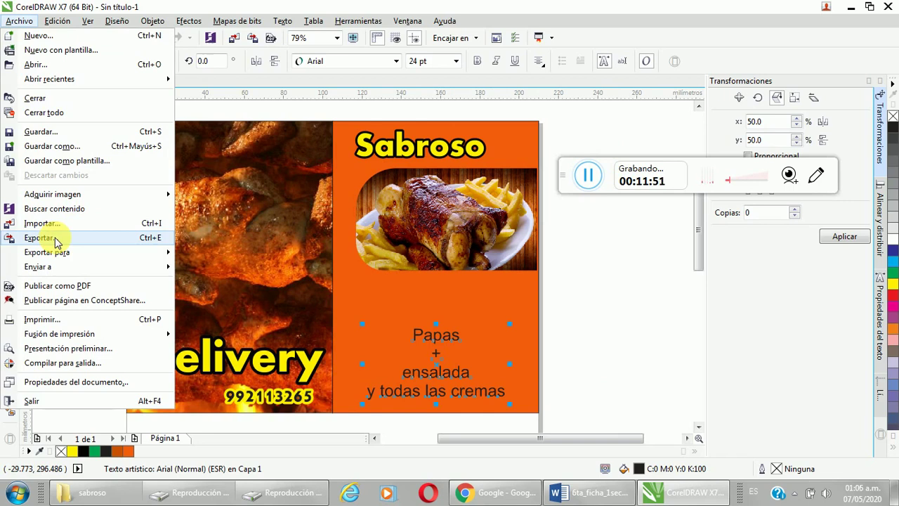
pyautogui.click(593, 261)
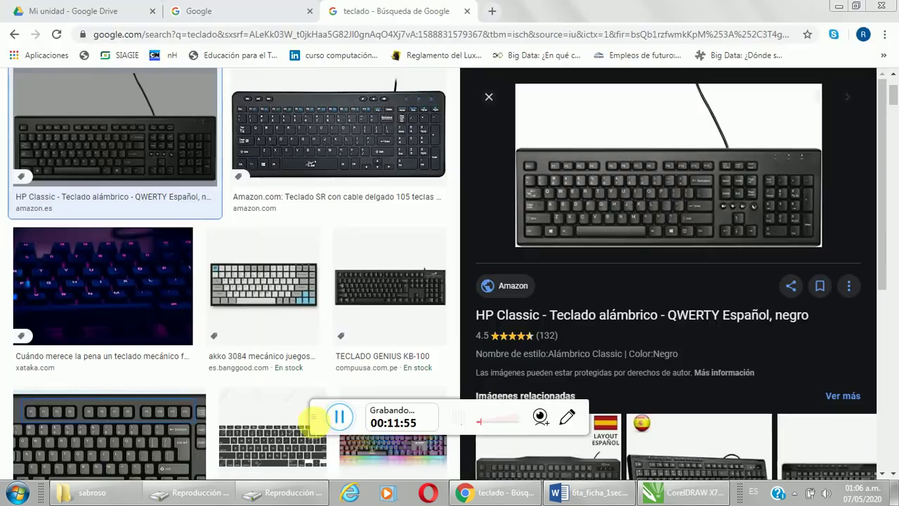
# Step: Switch to the Chrome keyboard image search, then return to the CorelDRAW flyer
pyautogui.hotkey('alt', 'Tab')
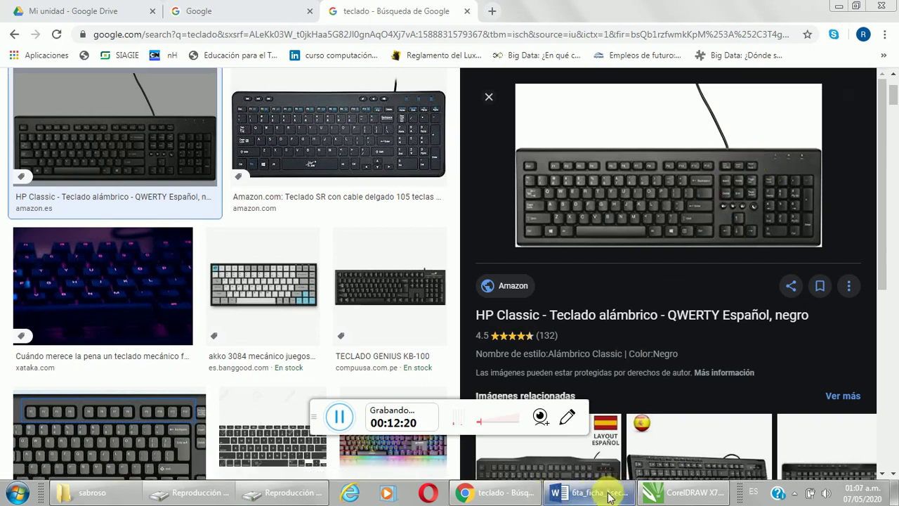
pyautogui.click(667, 493)
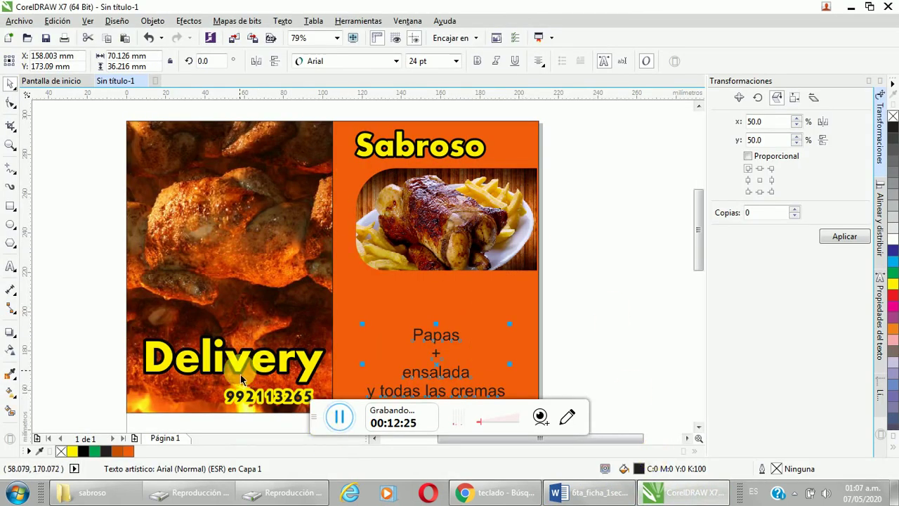
# Step: Switch to Word and create a new blank document, Documento1, from Archivo > Nuevo
pyautogui.click(602, 495)
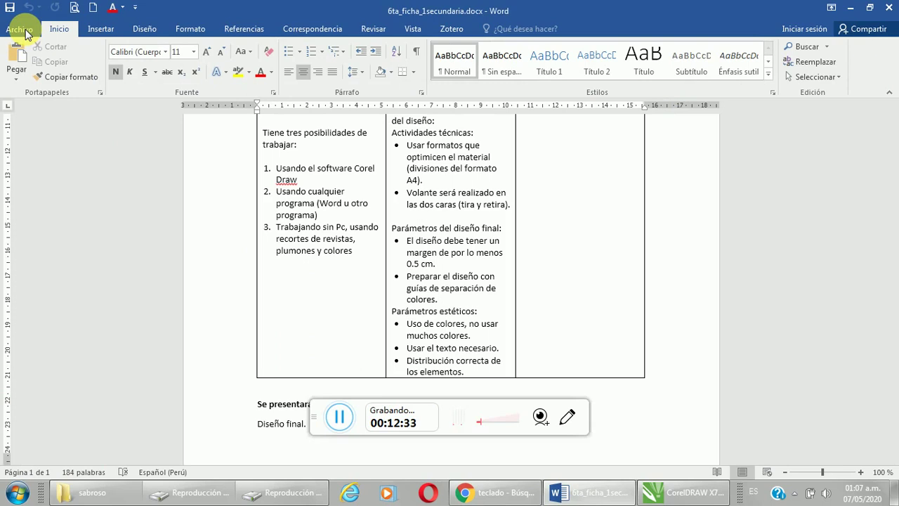
pyautogui.click(25, 32)
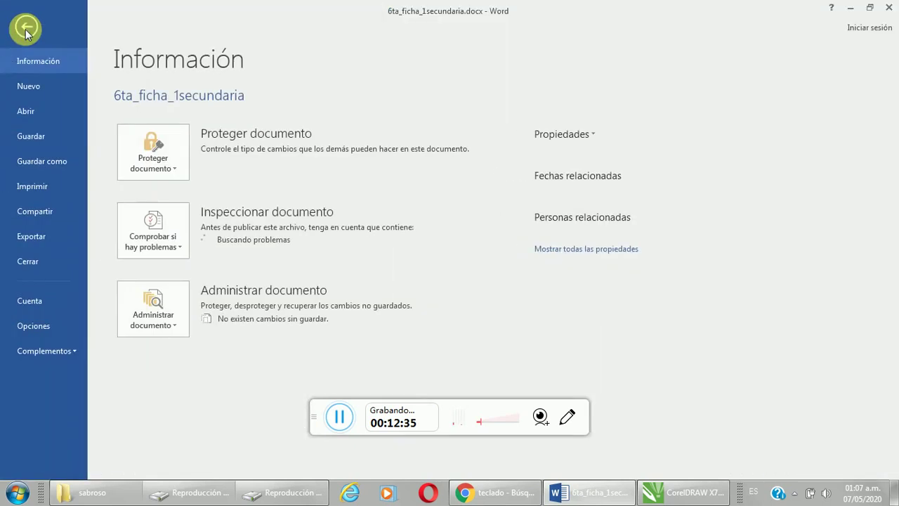
pyautogui.press('Escape')
pyautogui.click(21, 33)
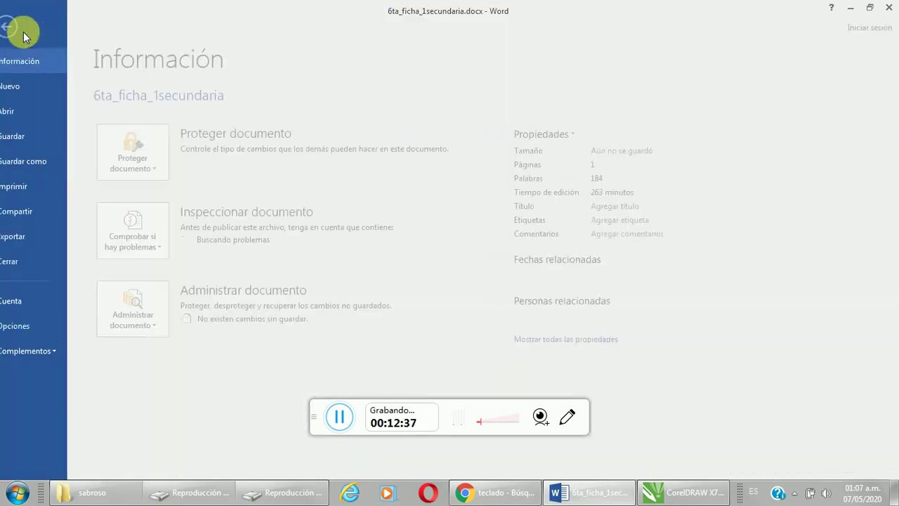
pyautogui.click(33, 84)
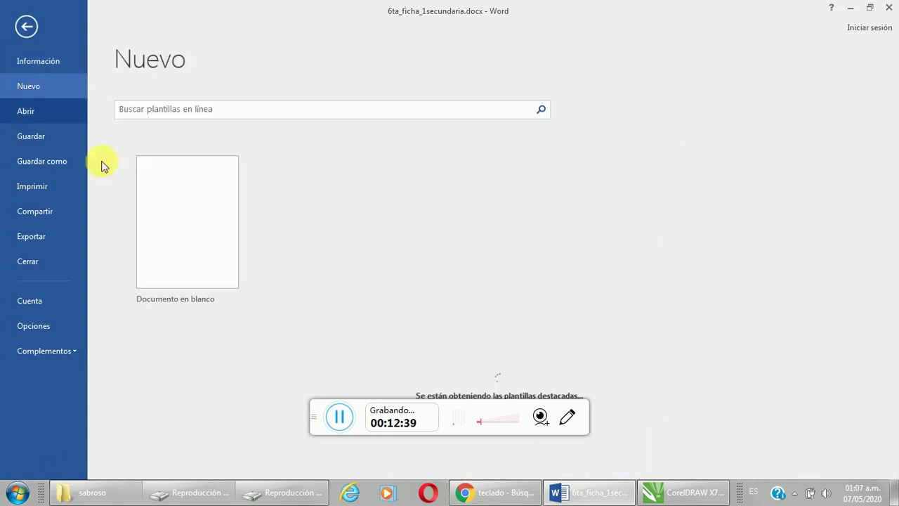
pyautogui.click(186, 214)
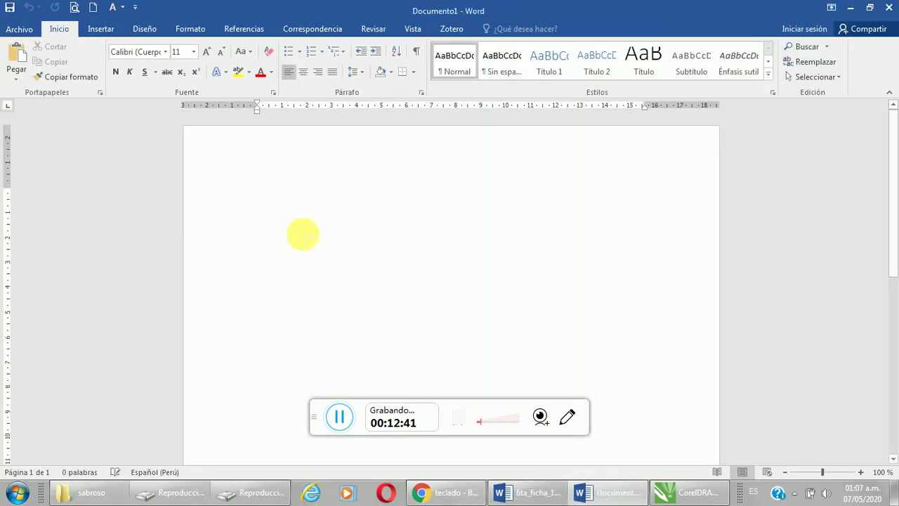
# Step: Paste the CorelDRAW flyer screenshot from the clipboard into Documento1
pyautogui.click(17, 56)
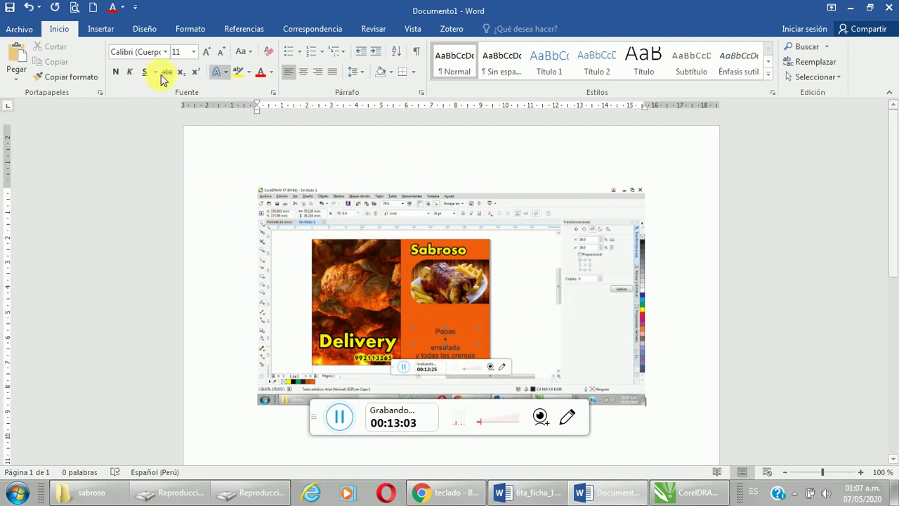
# Step: Choose A4 from the Tamaño list on the Formato tab
pyautogui.click(184, 31)
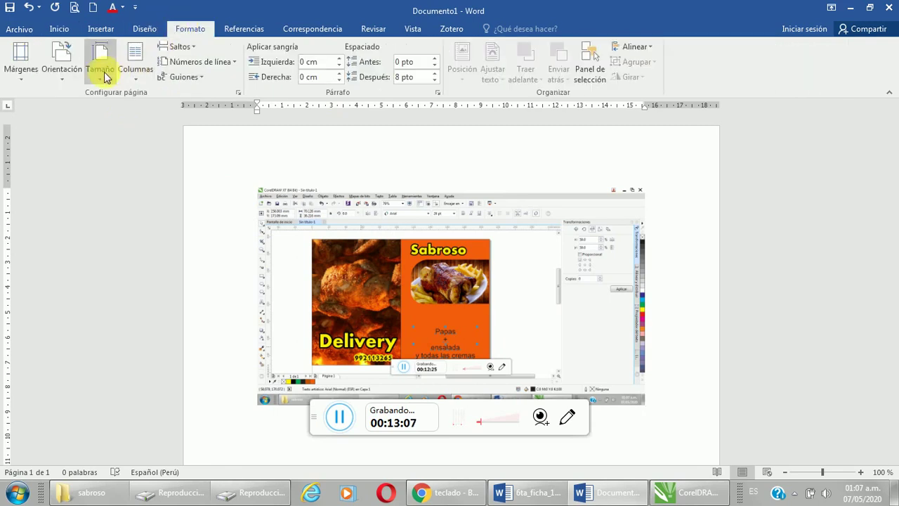
pyautogui.click(97, 77)
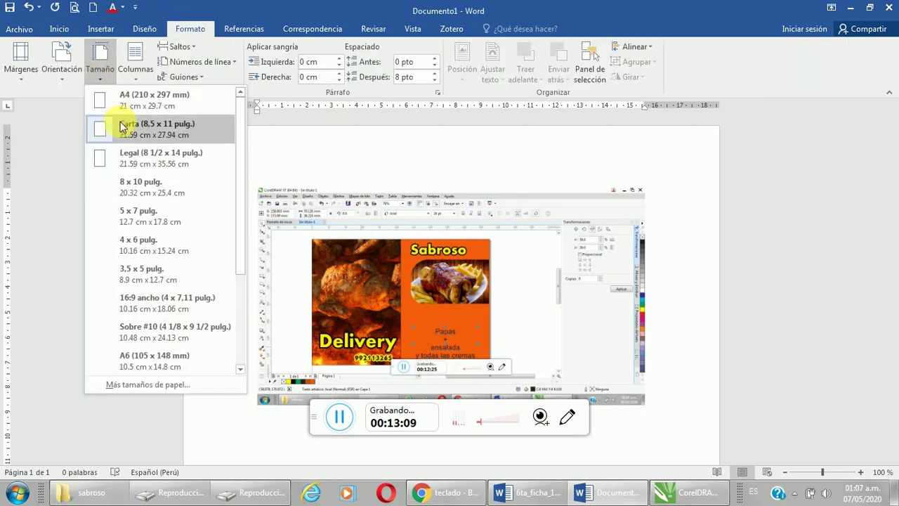
pyautogui.moveTo(241, 206); pyautogui.dragTo(238, 156)
pyautogui.click(152, 98)
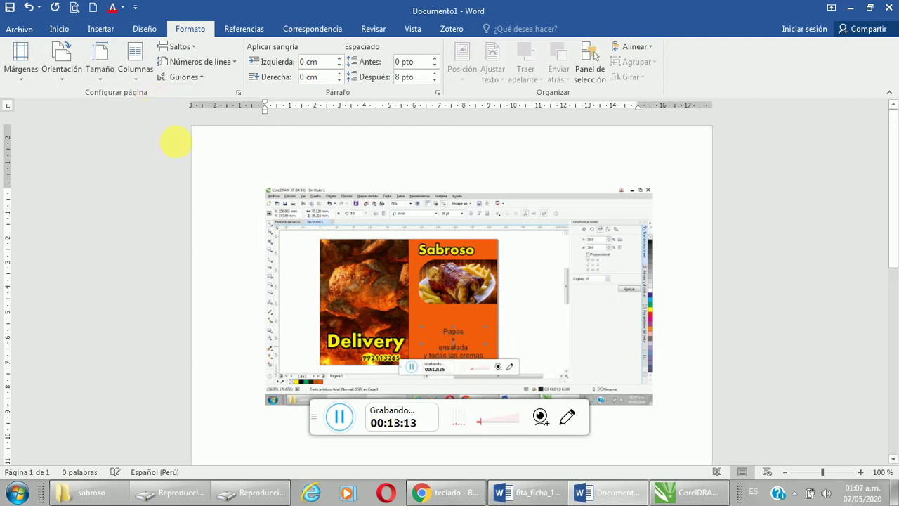
# Step: Confirm the A4 21 × 29.7 cm paper size in Configurar página, then close it
pyautogui.click(99, 79)
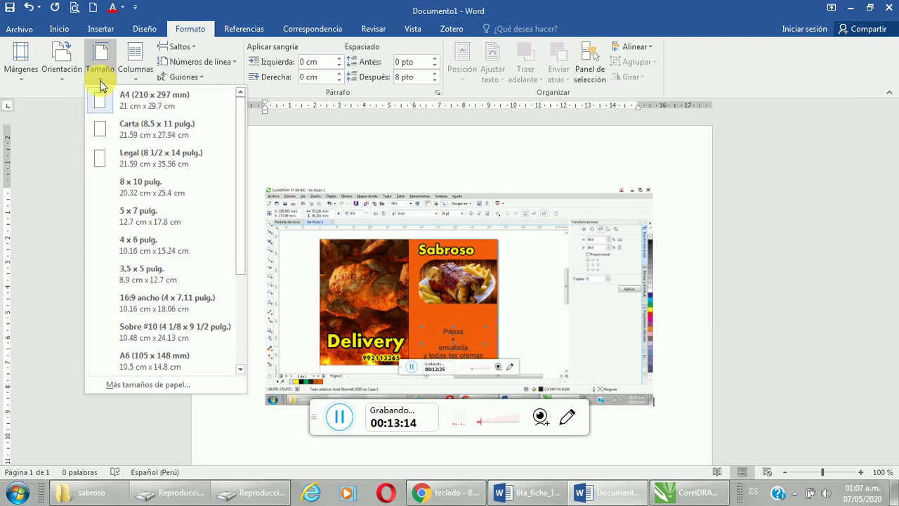
pyautogui.click(147, 385)
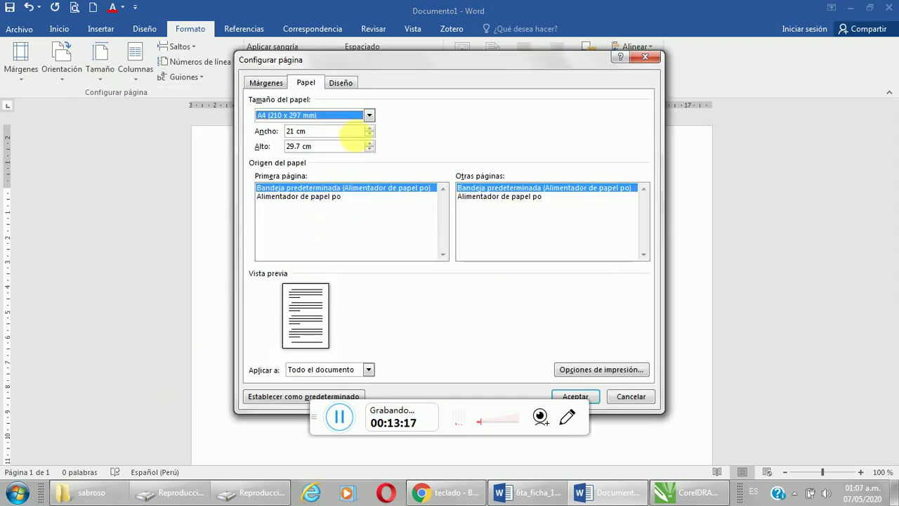
pyautogui.click(368, 116)
pyautogui.click(369, 116)
pyautogui.click(369, 115)
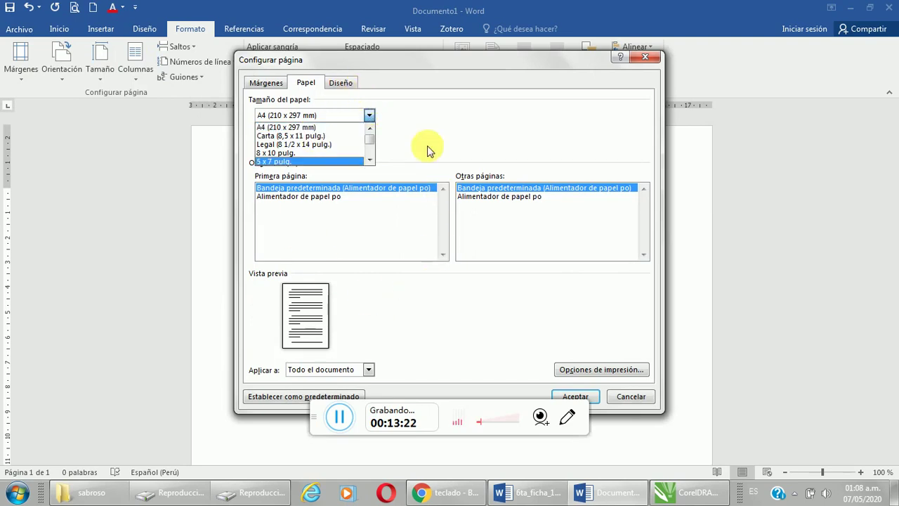
pyautogui.click(648, 56)
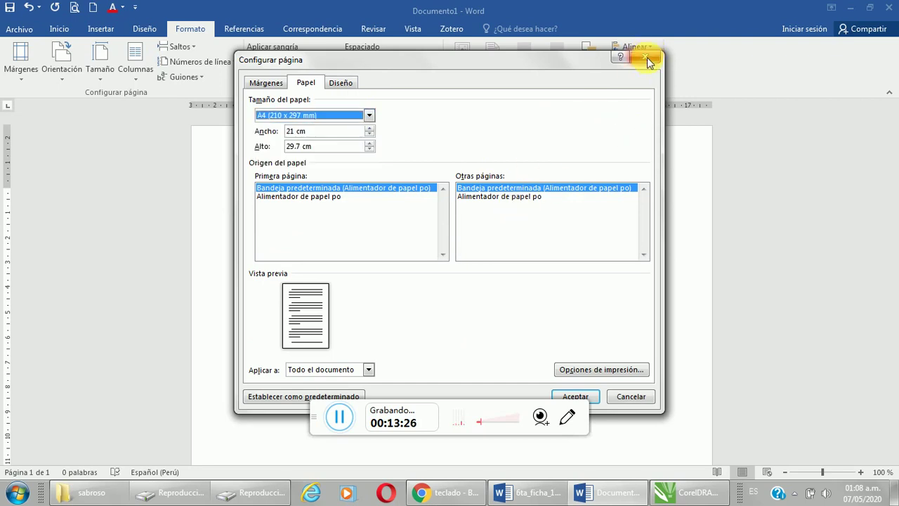
pyautogui.click(647, 57)
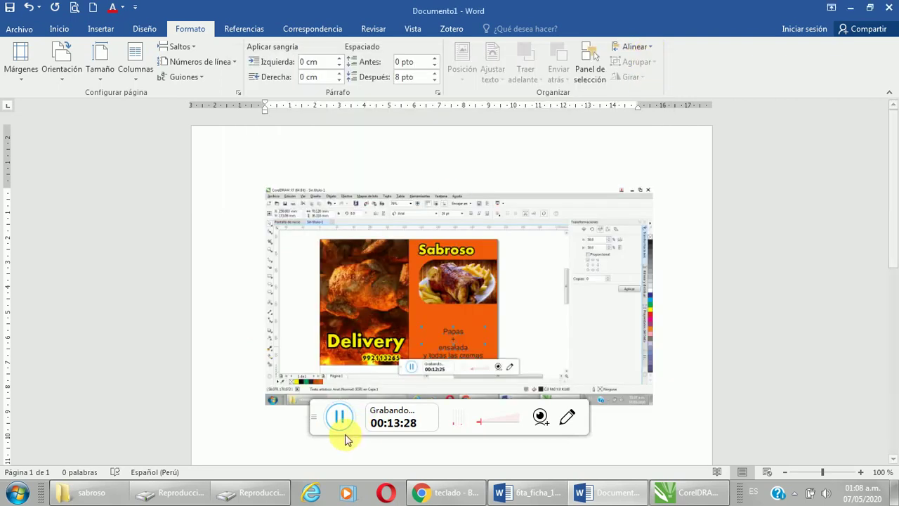